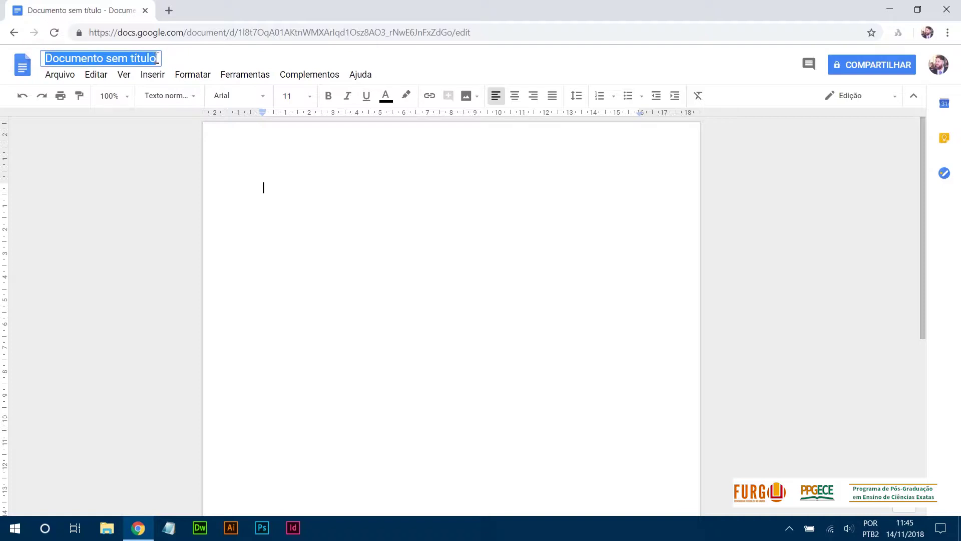
Step: Rename the untitled document to Tutorial Google Docs
text(Tutorial)
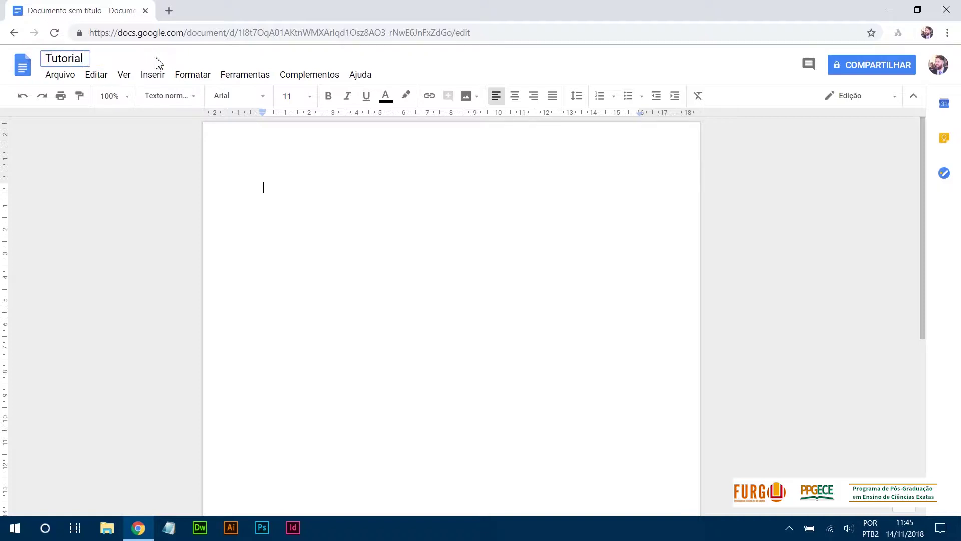
text( sobre)
key(BackSpace)
key(BackSpace)
key(BackSpace)
key(BackSpace)
key(BackSpace)
key(BackSpace)
text(Google Docs)
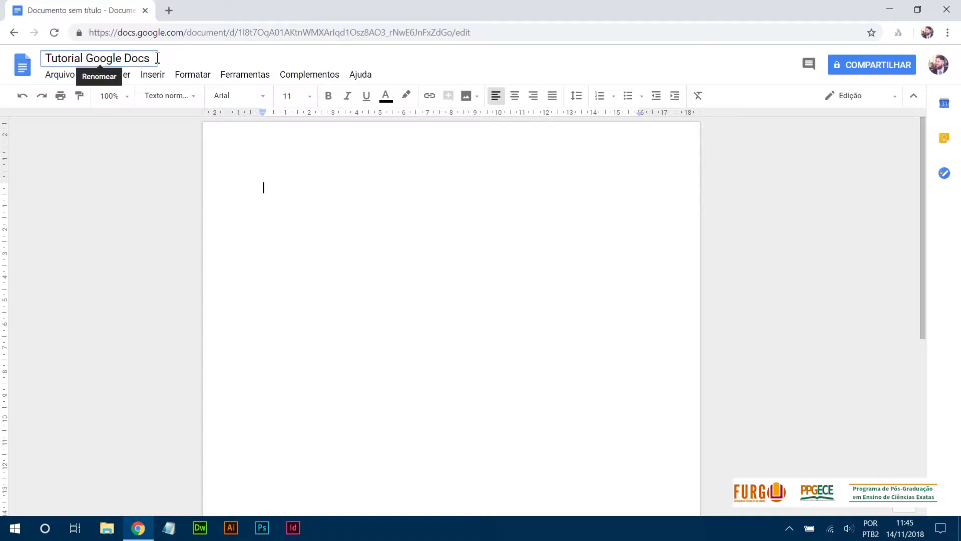
key(BackSpace)
click(142, 187)
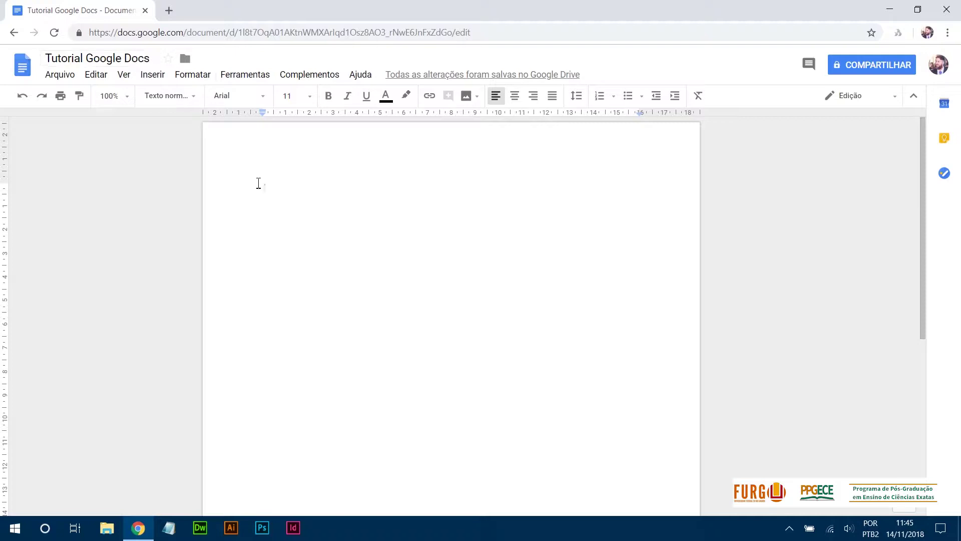
text(asdfasdf)
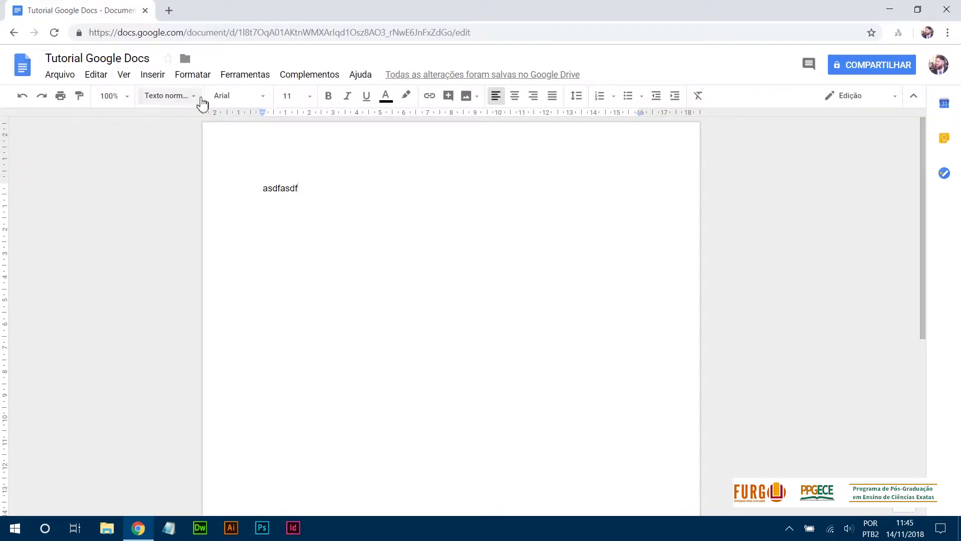
drag(301, 192, 259, 191)
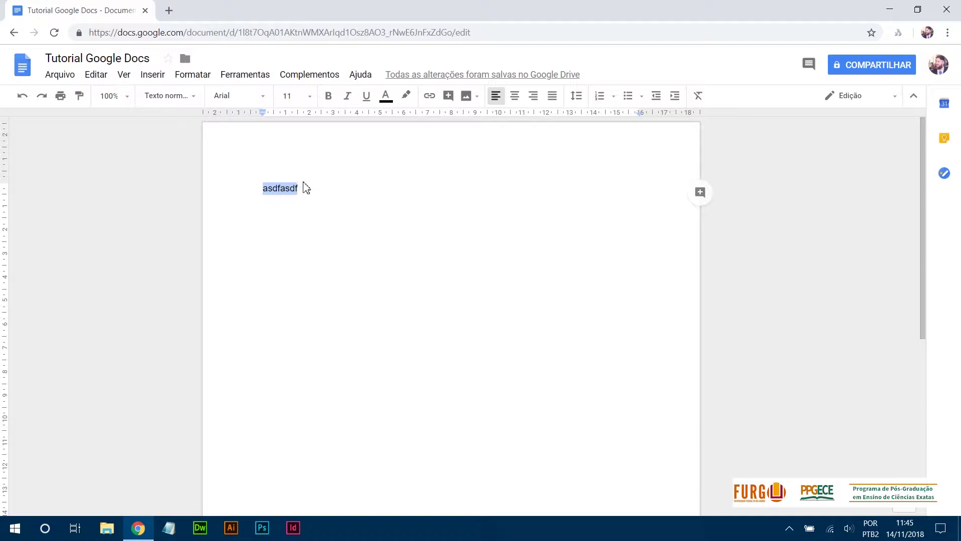
key(Delete)
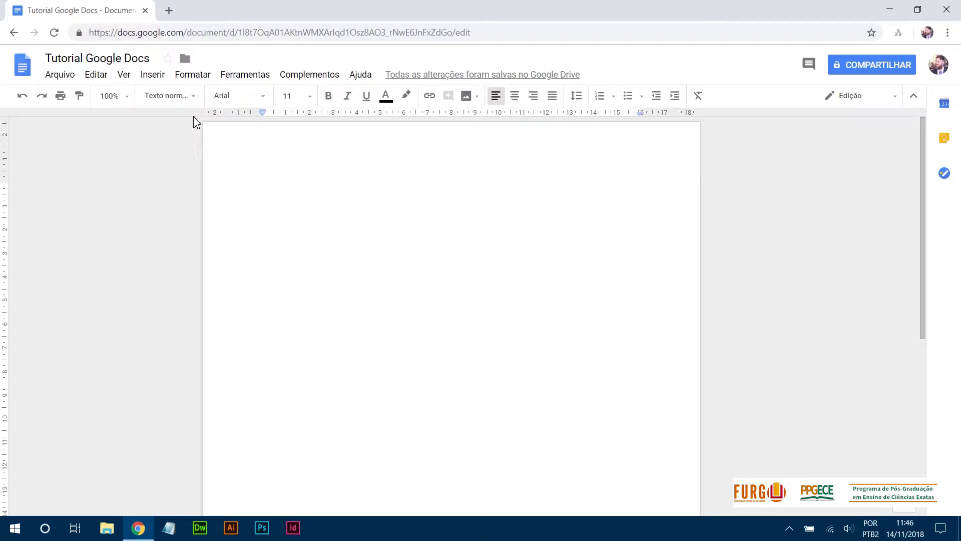
Step: Insert a pie chart (Pizza) into the empty document
click(154, 76)
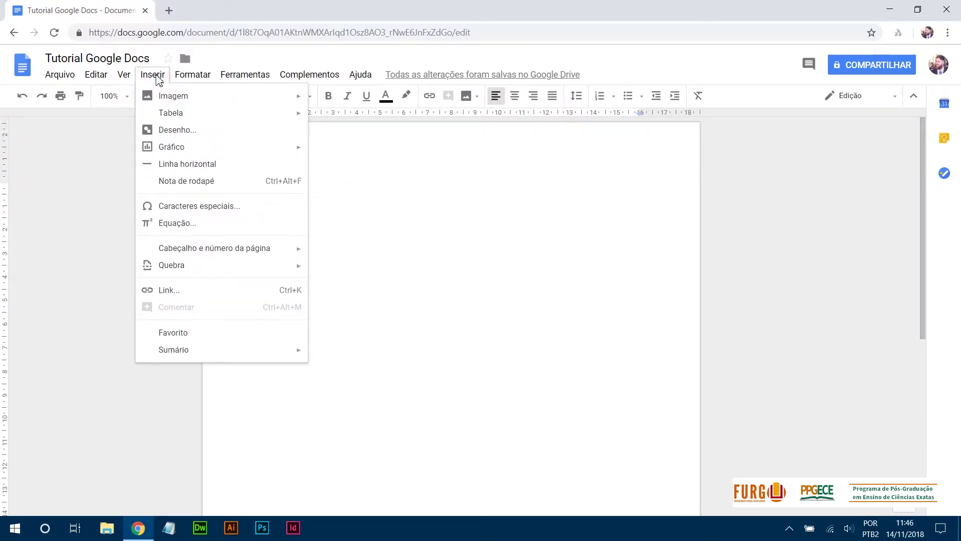
mouse_move(186, 157)
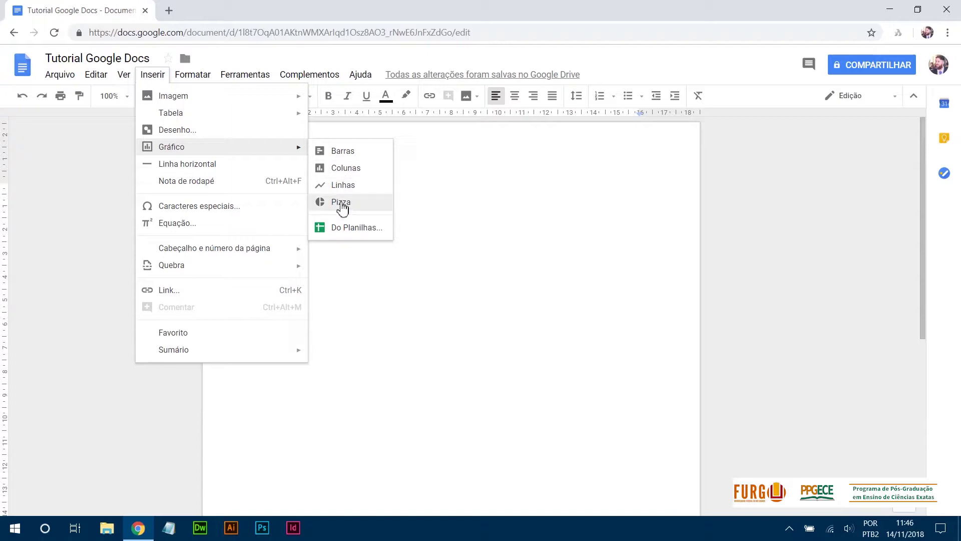
click(343, 203)
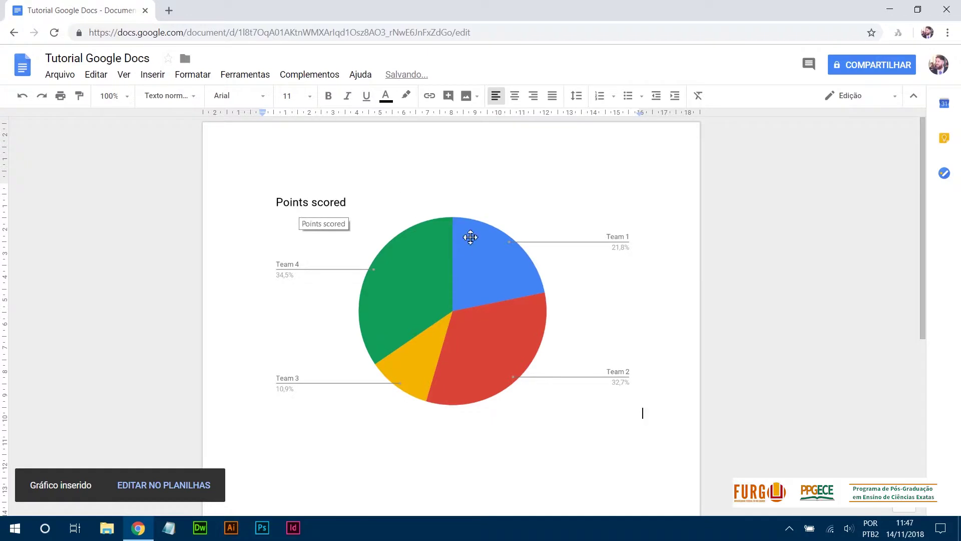
Step: Open the inserted pie chart's linked source spreadsheet and bring its data table into view
click(475, 261)
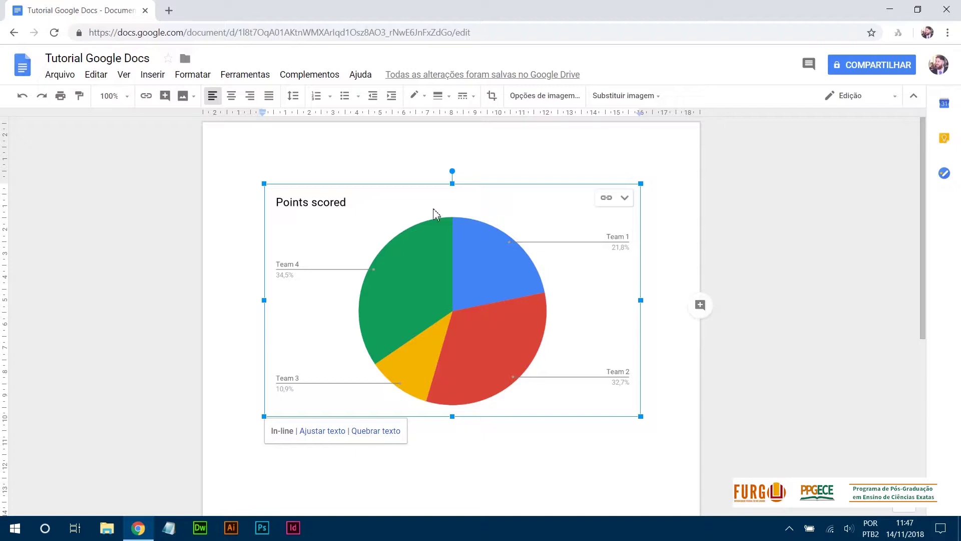
click(625, 199)
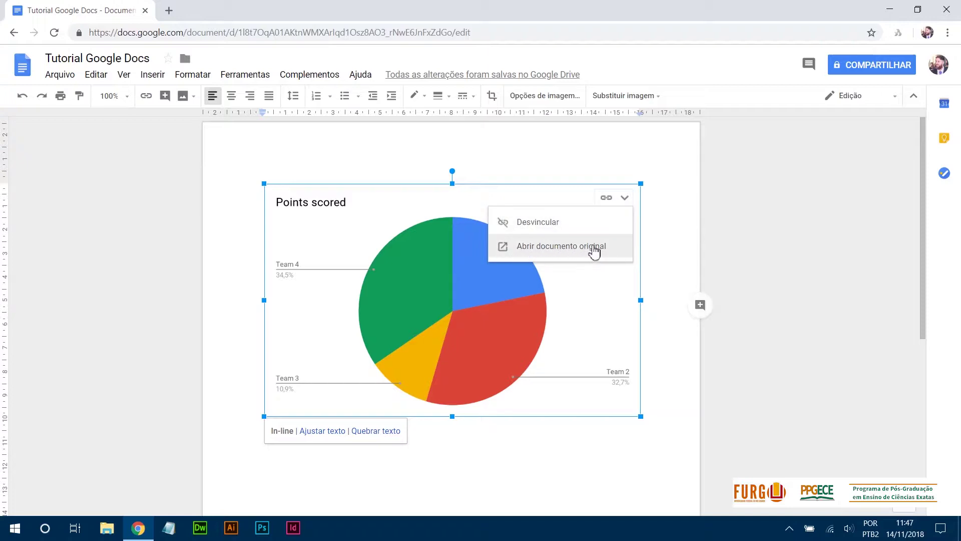
click(606, 249)
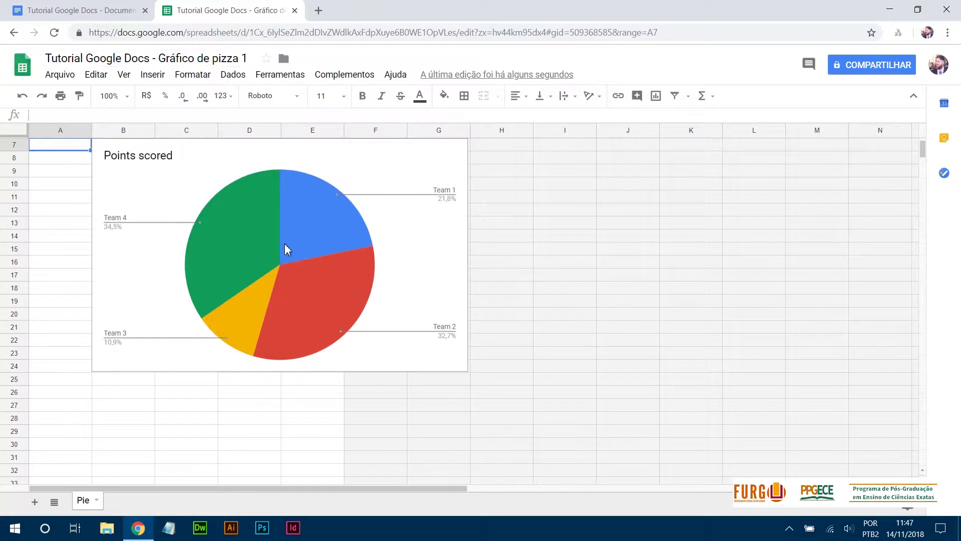
scroll(286, 250, up, 2)
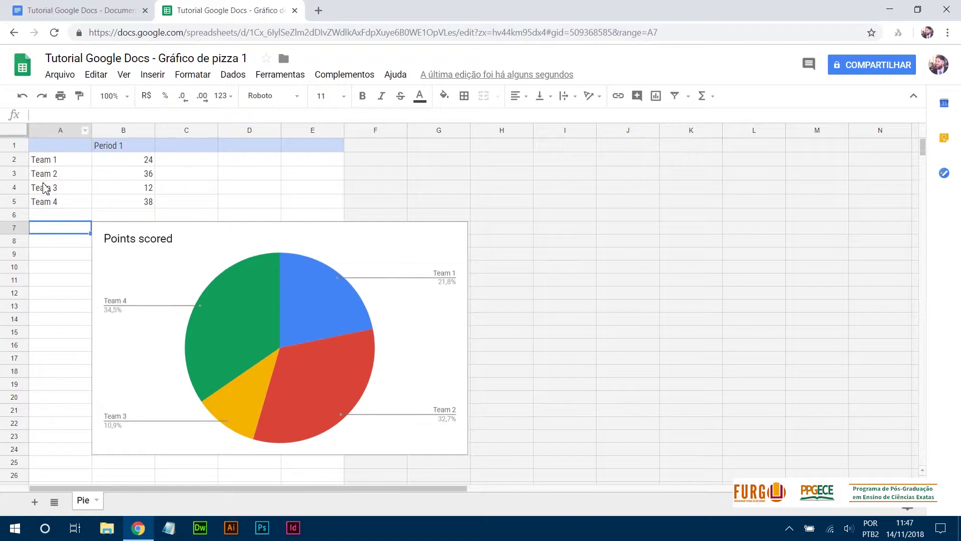
Step: Replace the Team 1 label in cell A2 with Roda azul
click(48, 160)
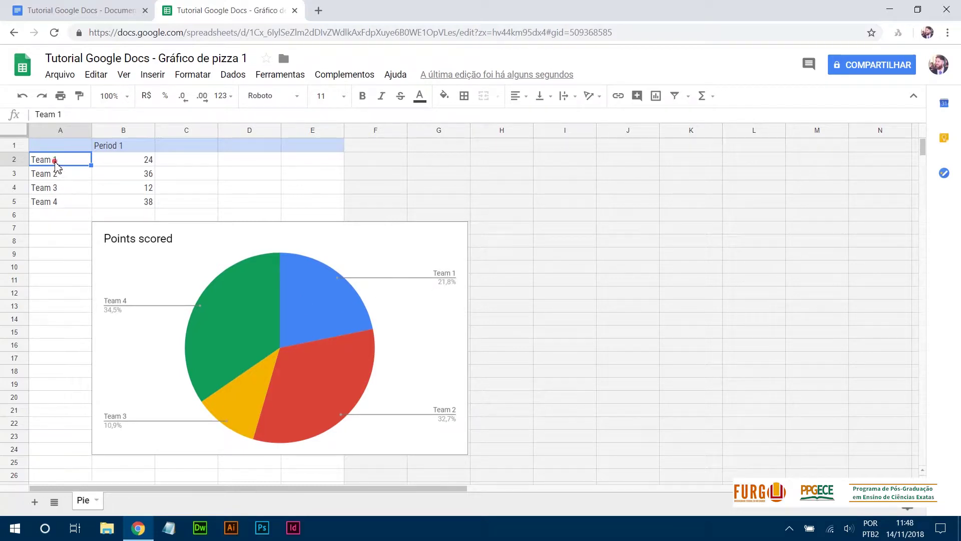
double_click(59, 160)
drag(59, 161, 21, 163)
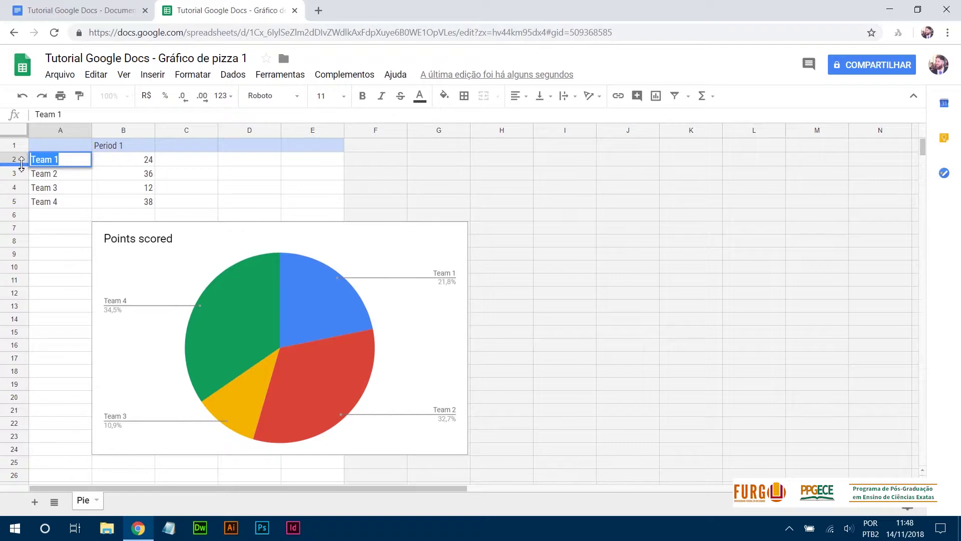
key(BackSpace)
text(Roda azul)
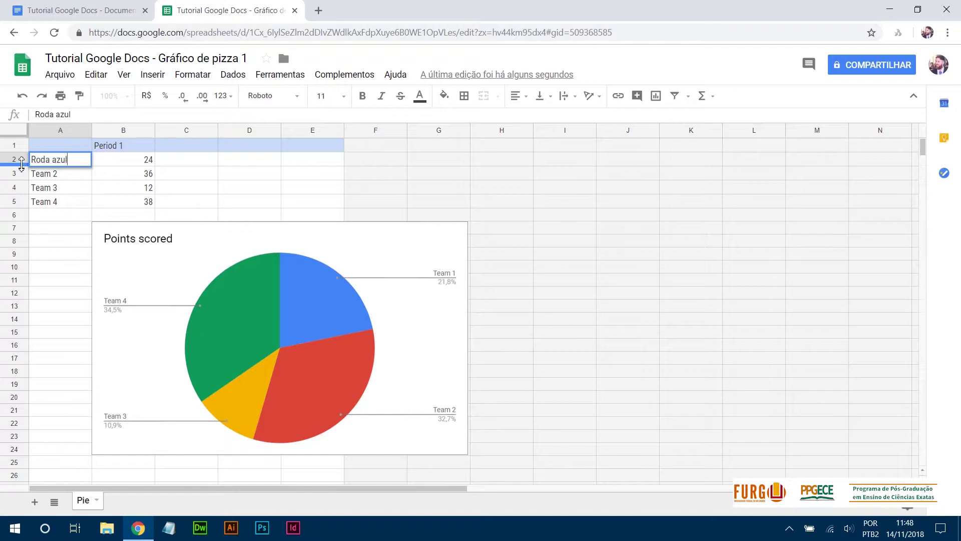
key(Tab)
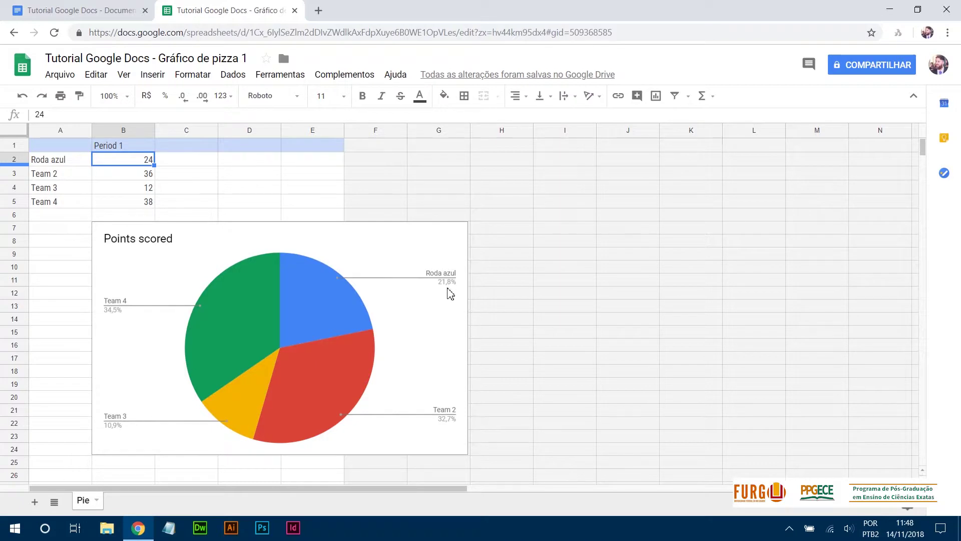
double_click(144, 158)
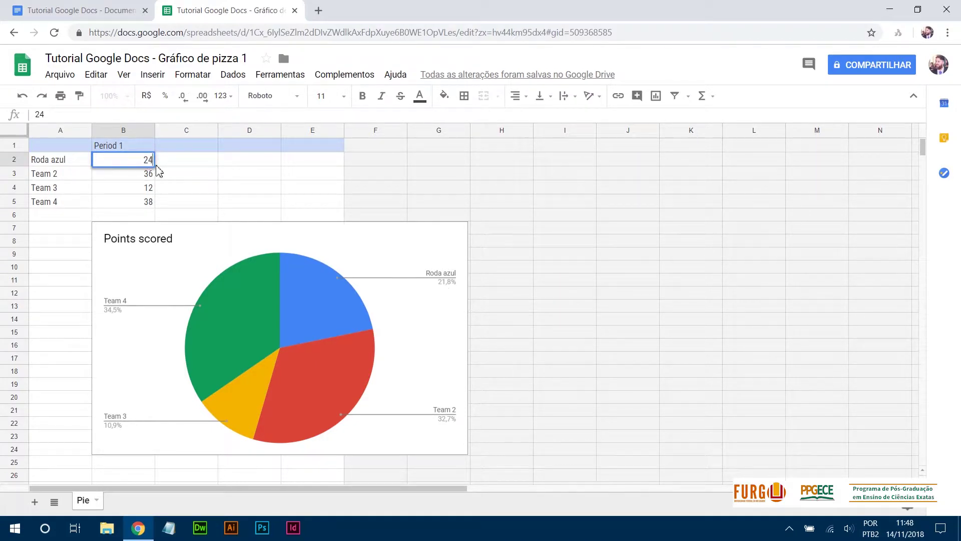
Step: Replace the Team 2 label in cell A3 with Roda vermelha
click(36, 173)
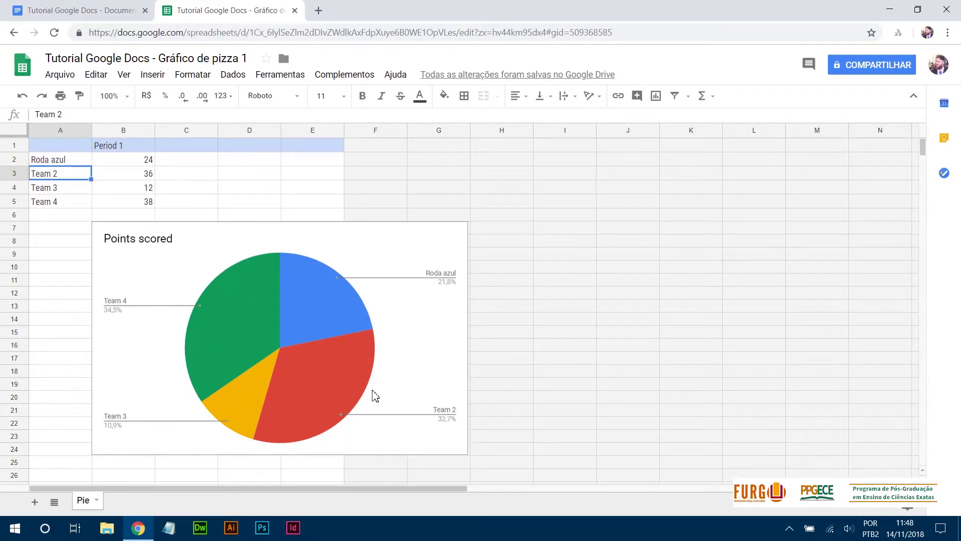
double_click(64, 173)
drag(65, 173, 26, 175)
text(Roda )
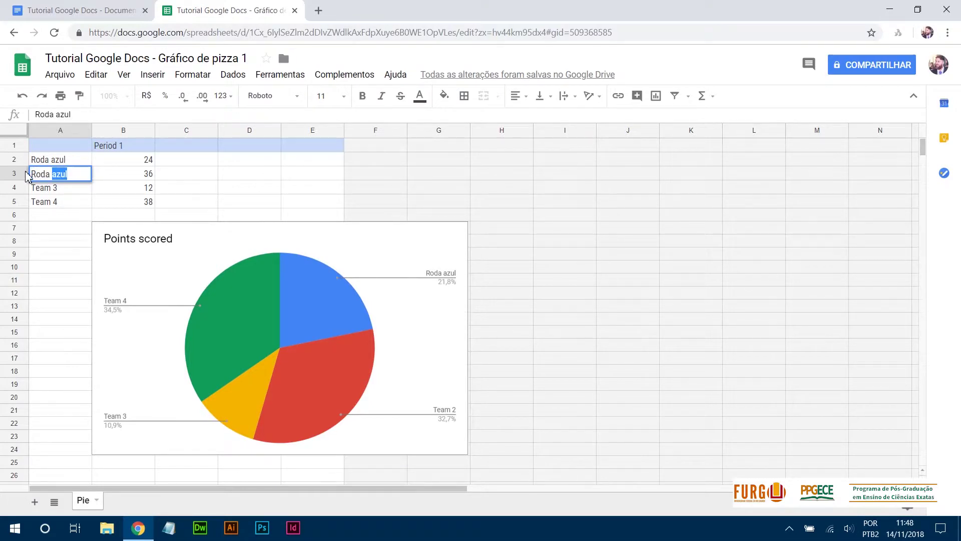
text(vermelha)
click(45, 254)
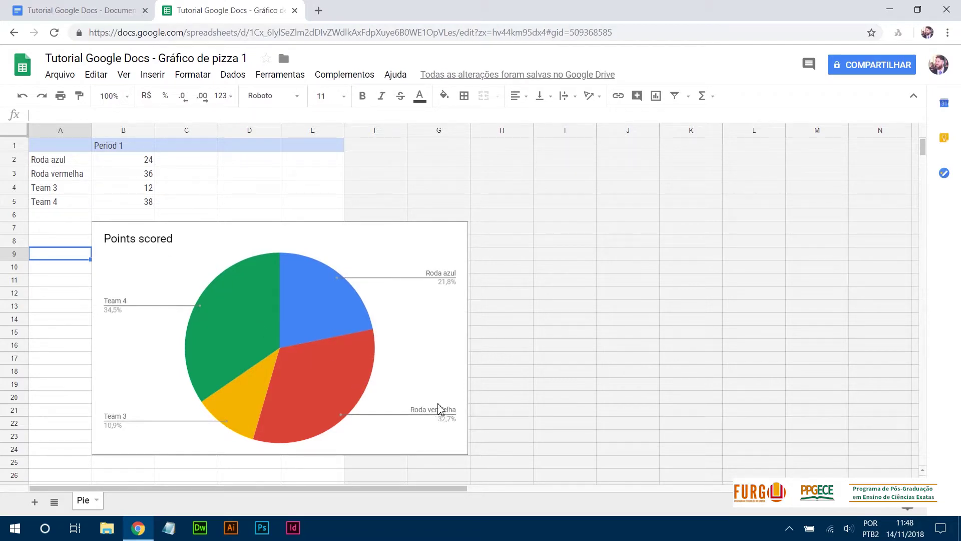
click(51, 176)
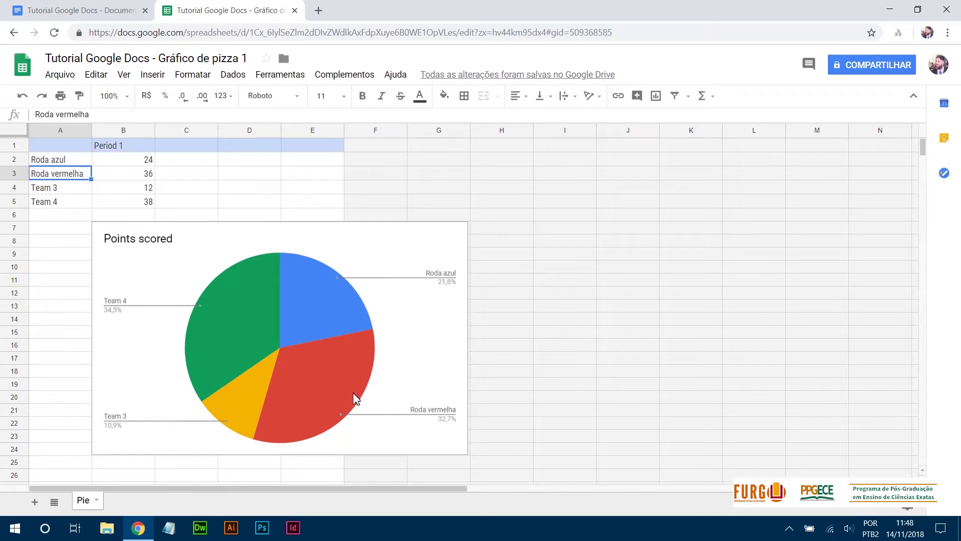
Step: Replace the Team 3 label in cell A4 with Roda laranja
click(43, 190)
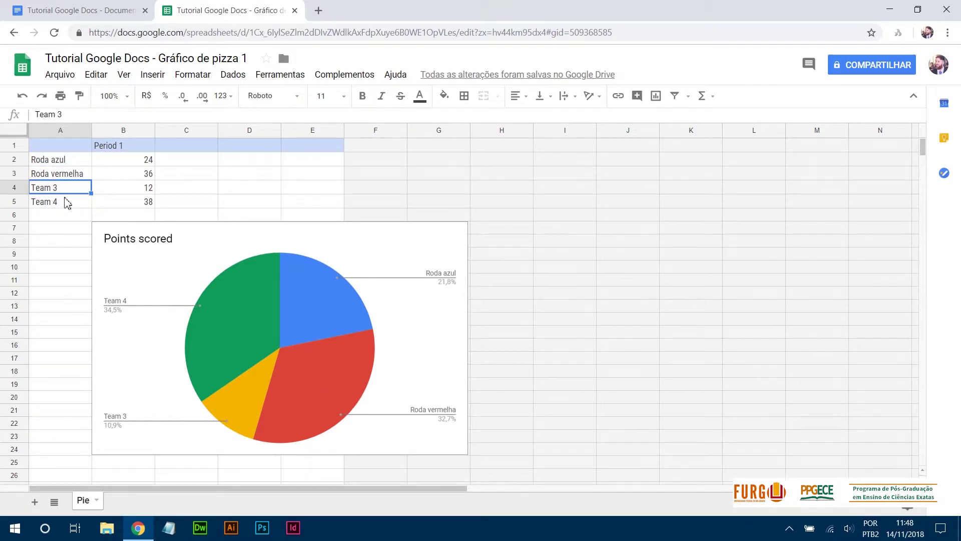
double_click(64, 188)
drag(65, 187, 21, 187)
text(Roda laranja)
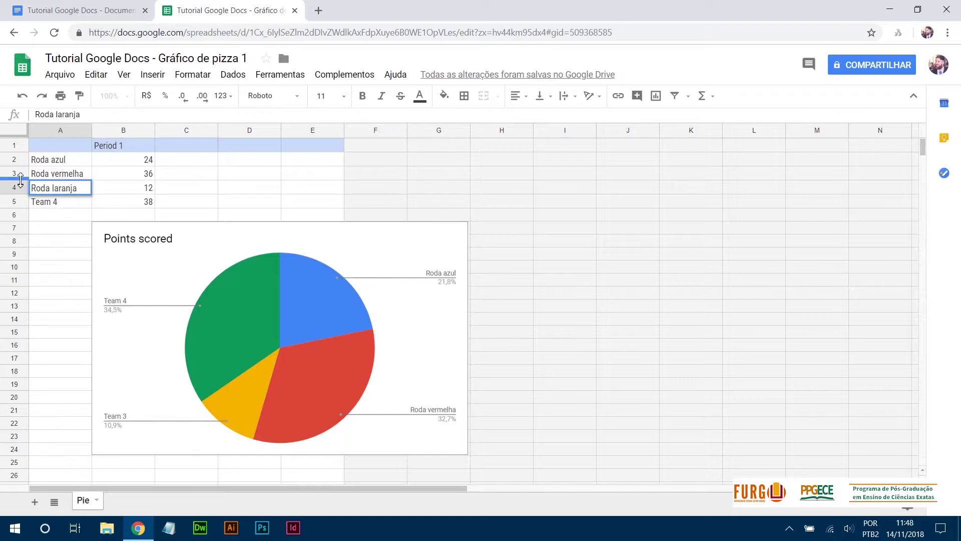
key(Tab)
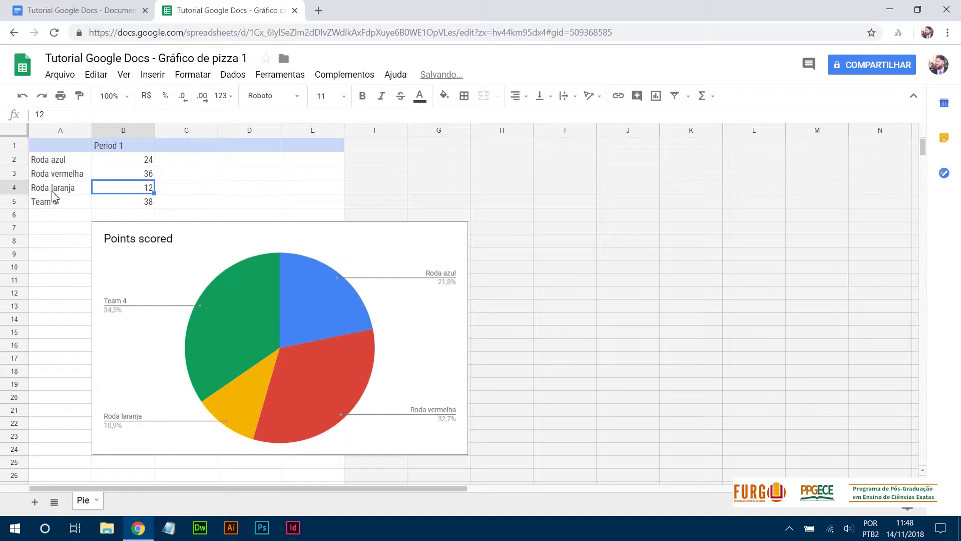
Step: Replace the Team 4 label in cell A5 with Roda verde
click(44, 204)
double_click(79, 204)
drag(80, 205, 30, 201)
text(R)
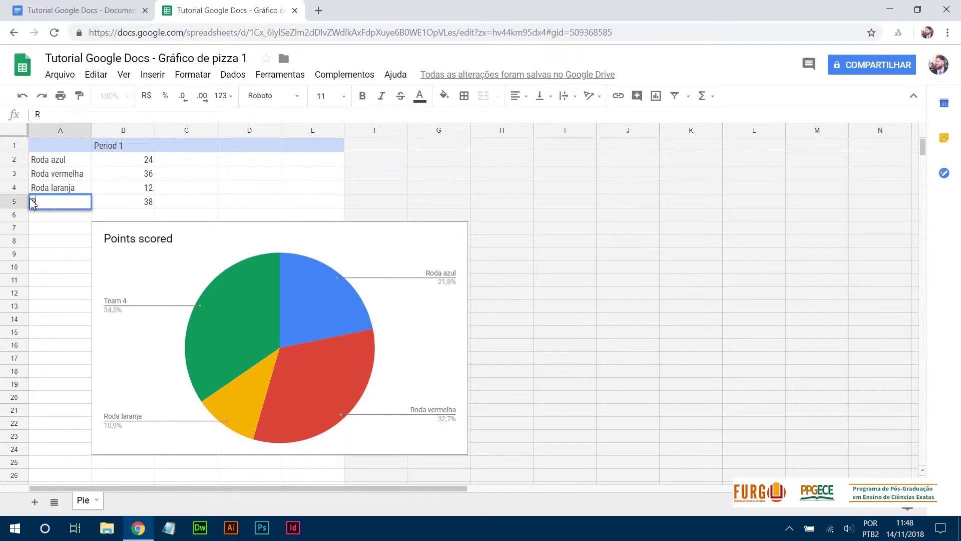
text(oda verde)
click(56, 242)
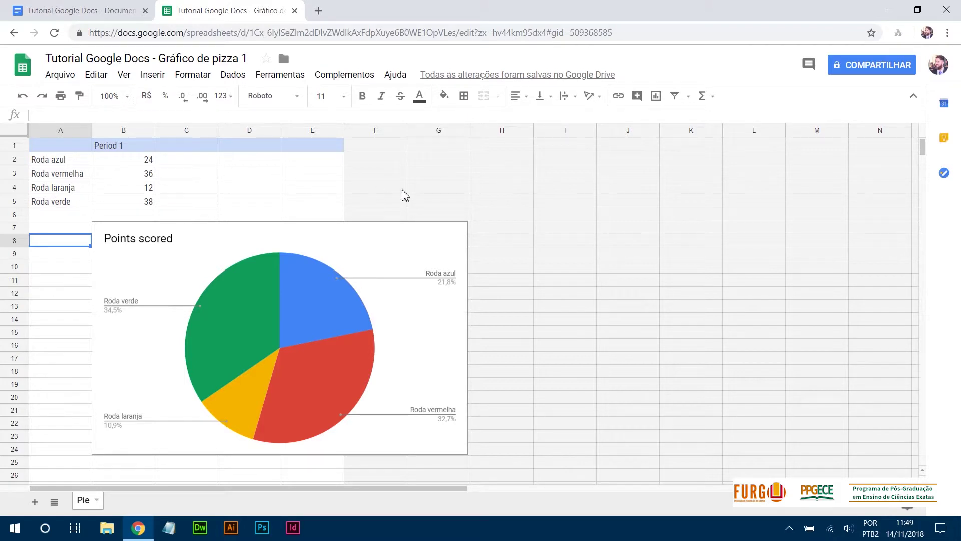
Step: Open the pie chart for editing and enable the 3D option in its chart style
click(151, 242)
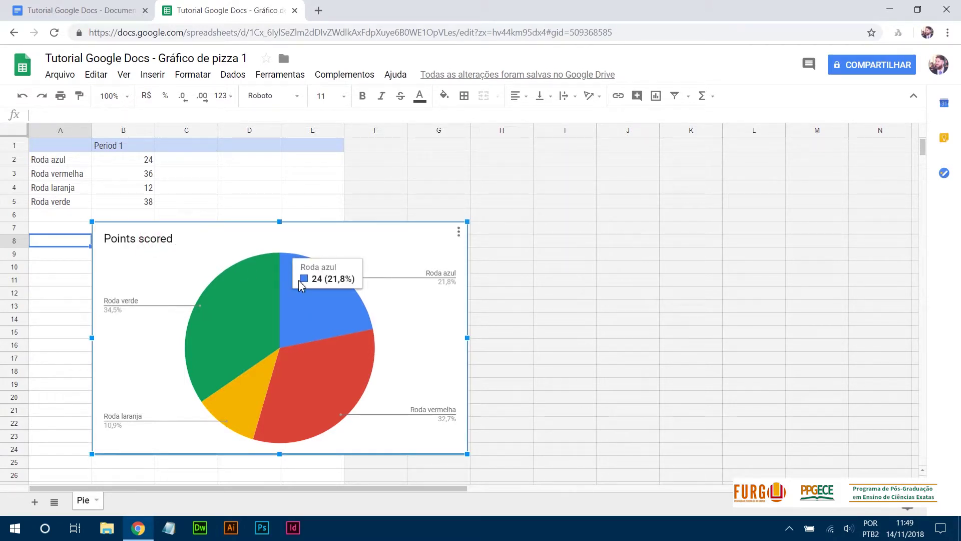
click(458, 235)
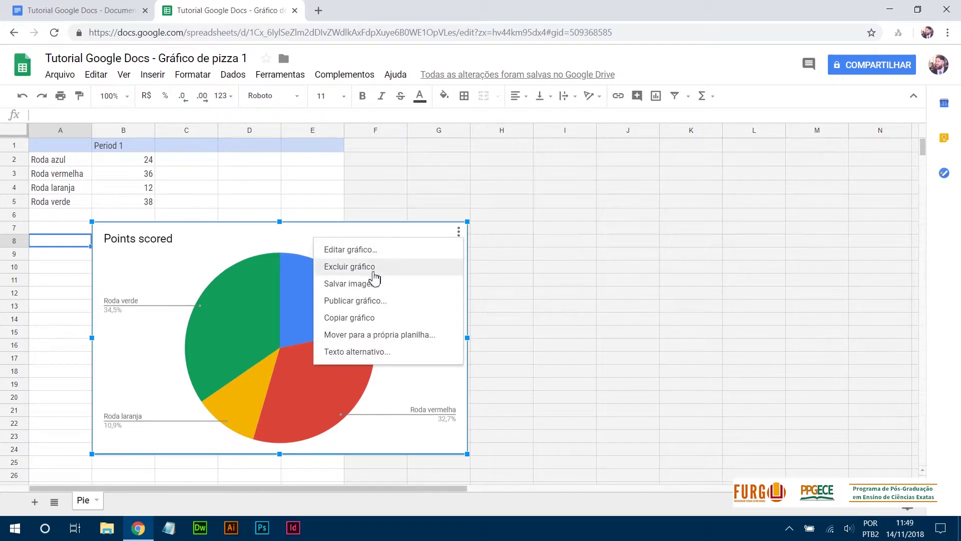
click(370, 253)
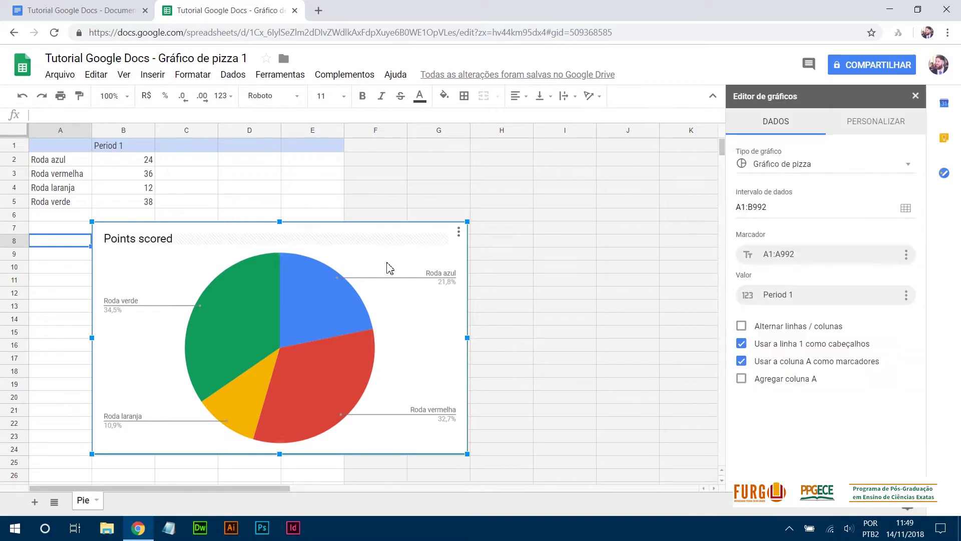
click(457, 233)
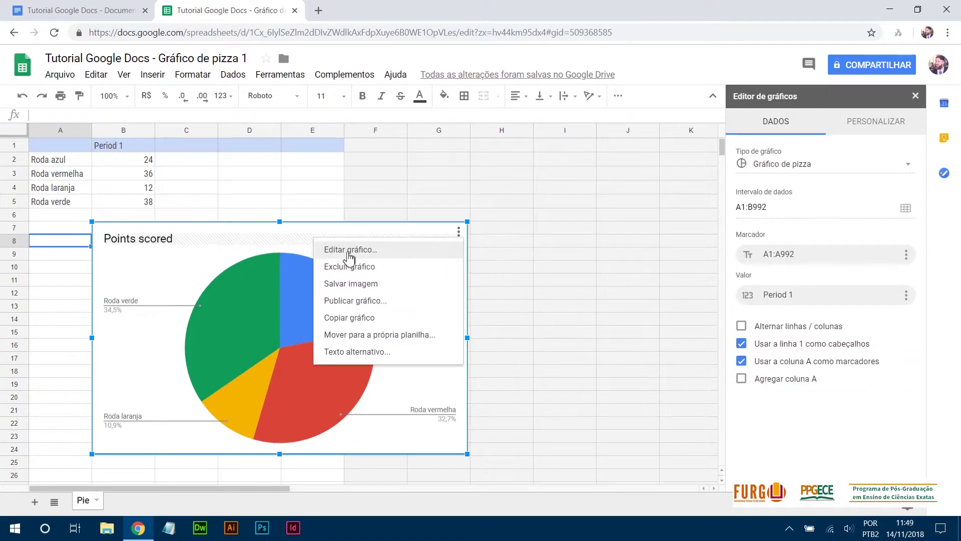
click(801, 104)
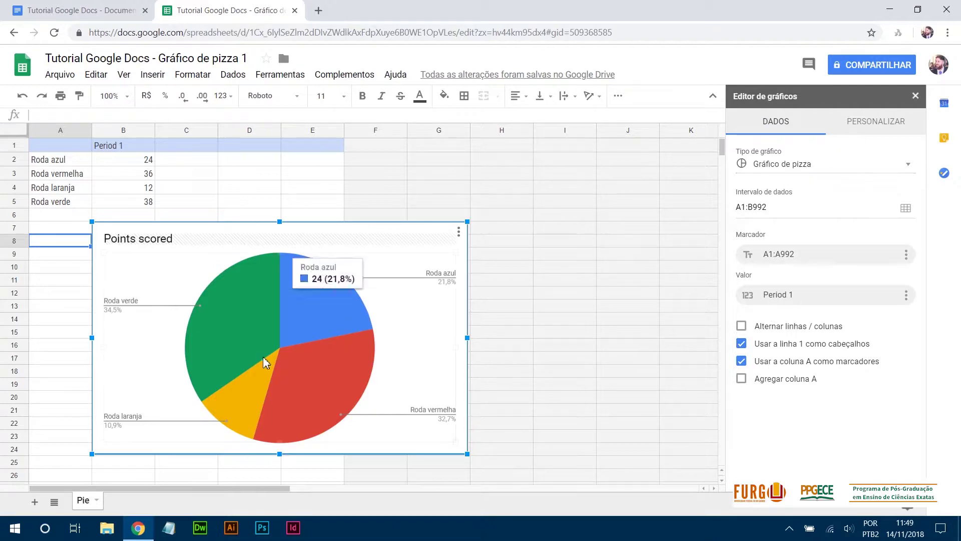
click(872, 126)
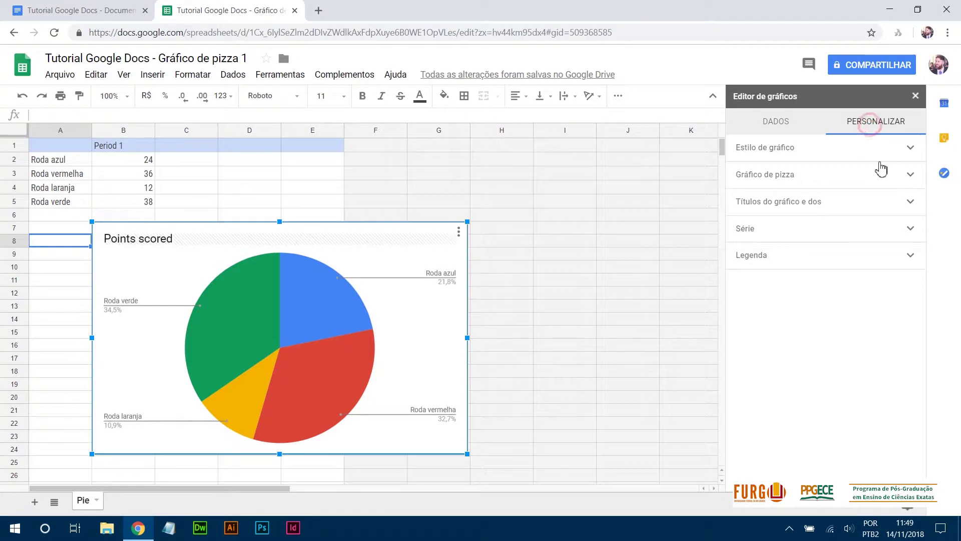
click(804, 151)
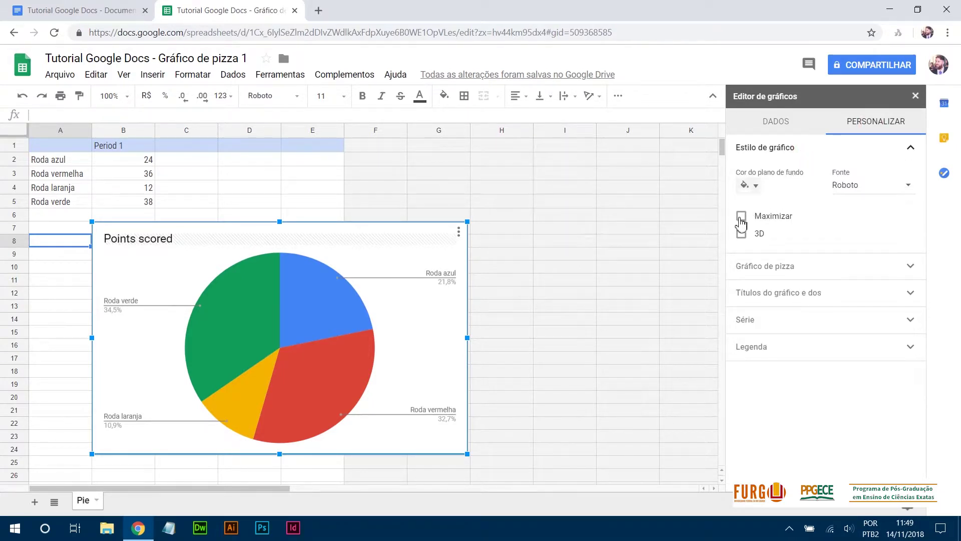
click(741, 233)
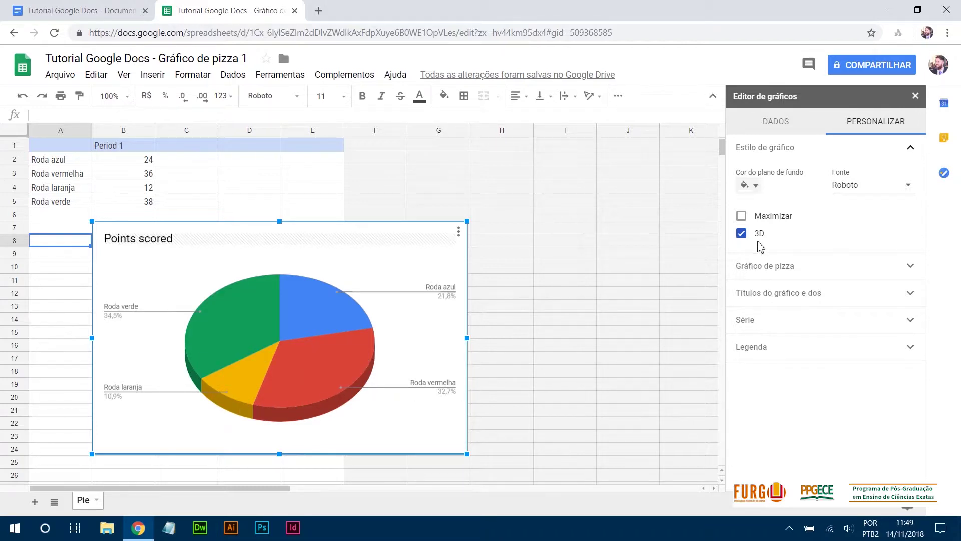
Step: Try the Maximizar option in the chart style, toggling it on and back off
click(742, 217)
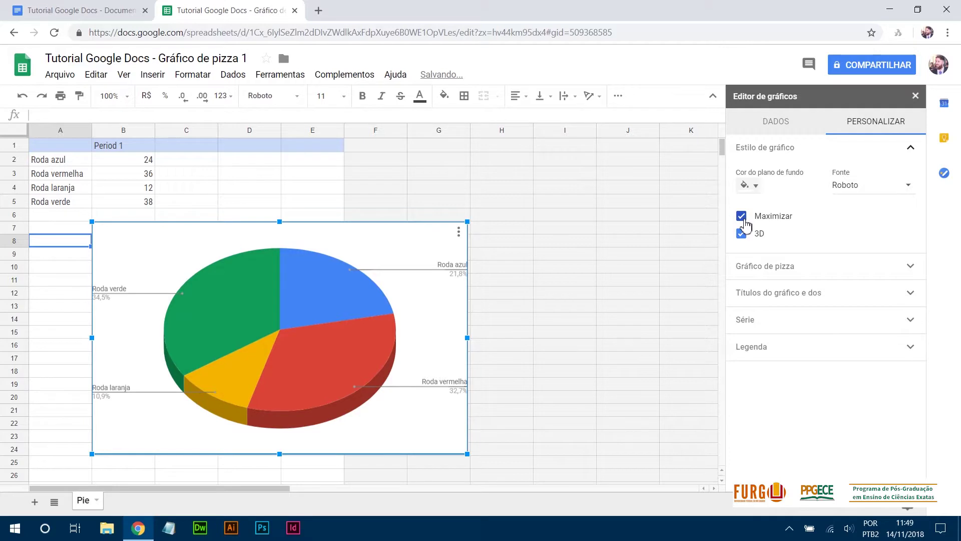
click(743, 218)
click(743, 218)
click(743, 218)
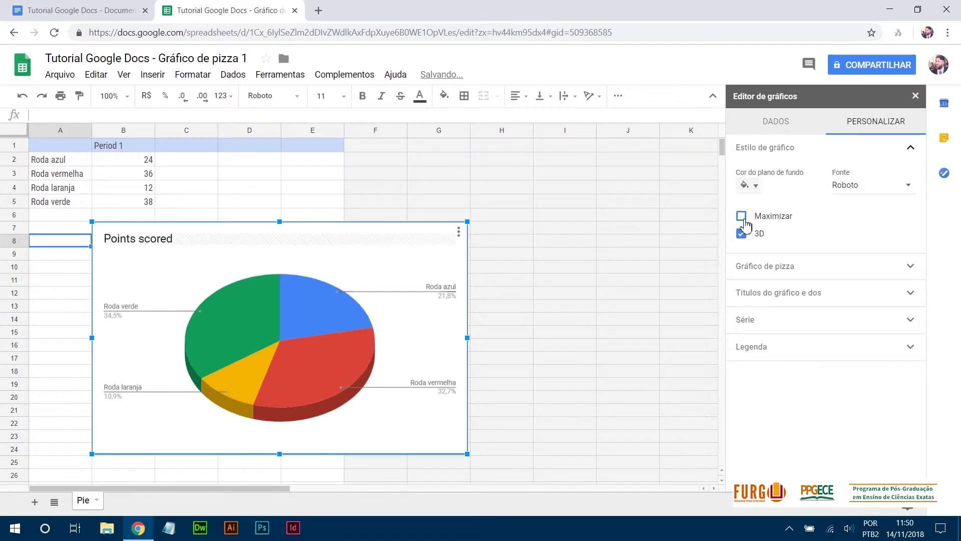
click(745, 221)
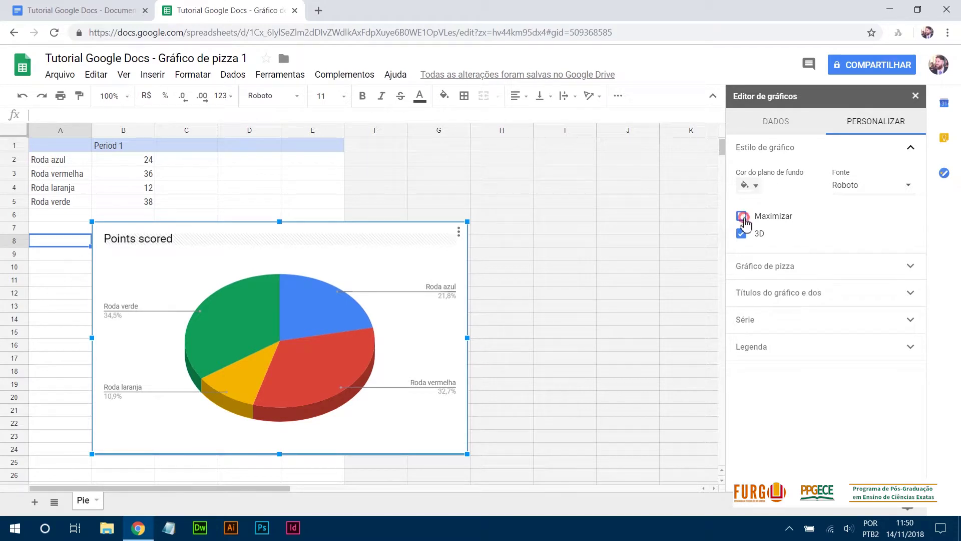
click(744, 220)
Step: Try Georgia as the chart font, and set it back to Roboto
click(906, 185)
click(873, 200)
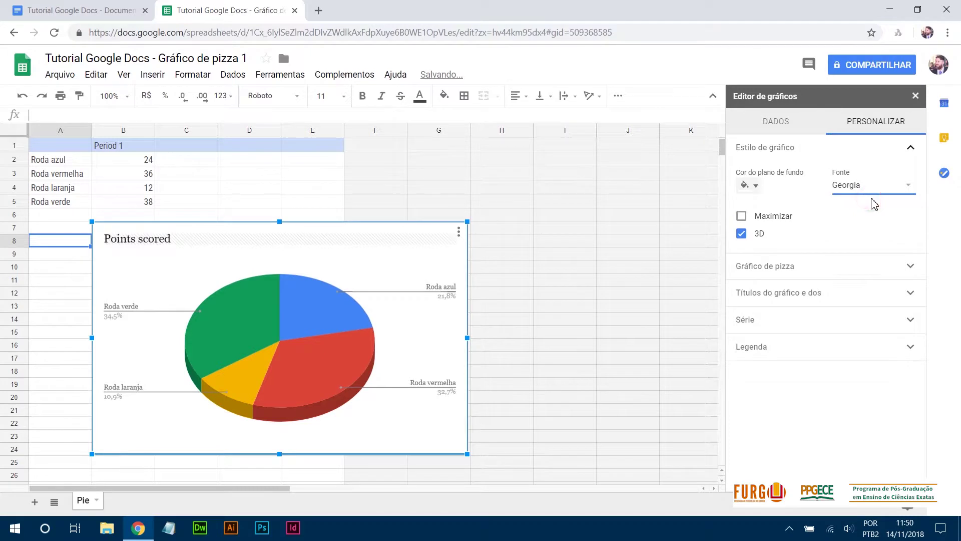
click(866, 196)
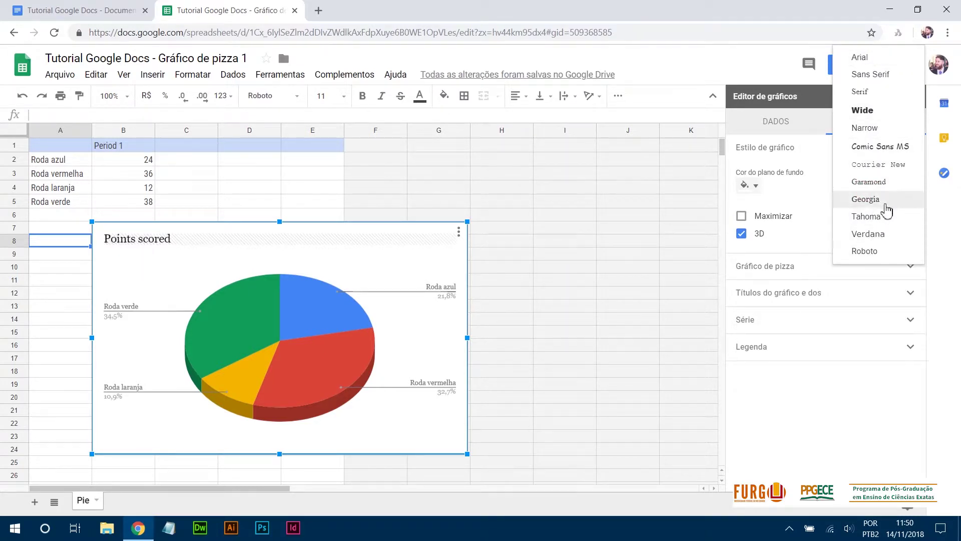
click(866, 250)
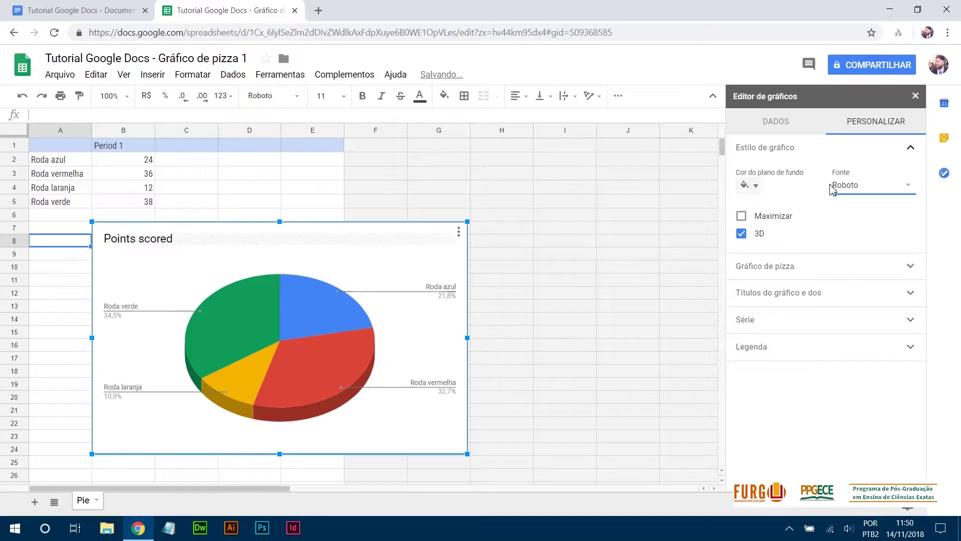
Step: Try doughnut hole sizes of 25%, 50% and 75% on the pie chart, and settle on 50%
click(910, 149)
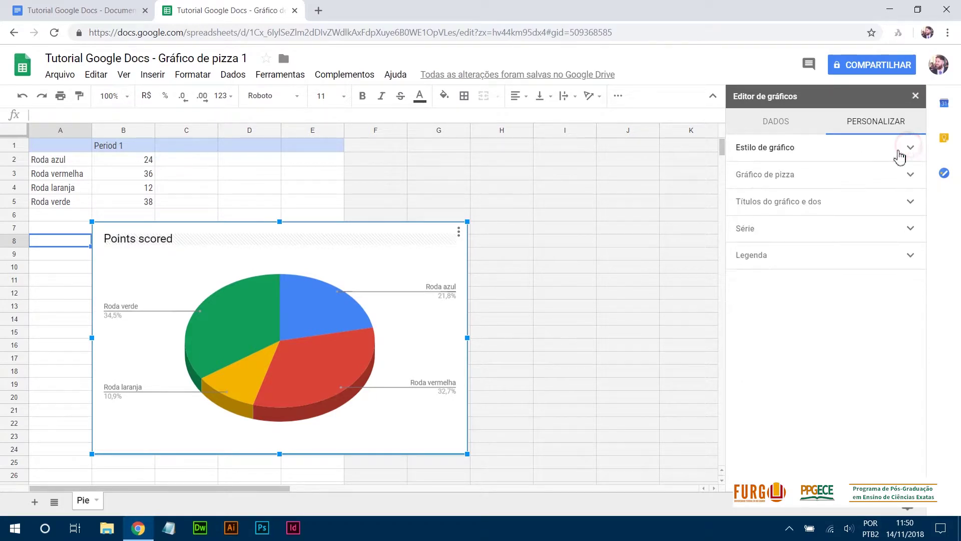
click(910, 176)
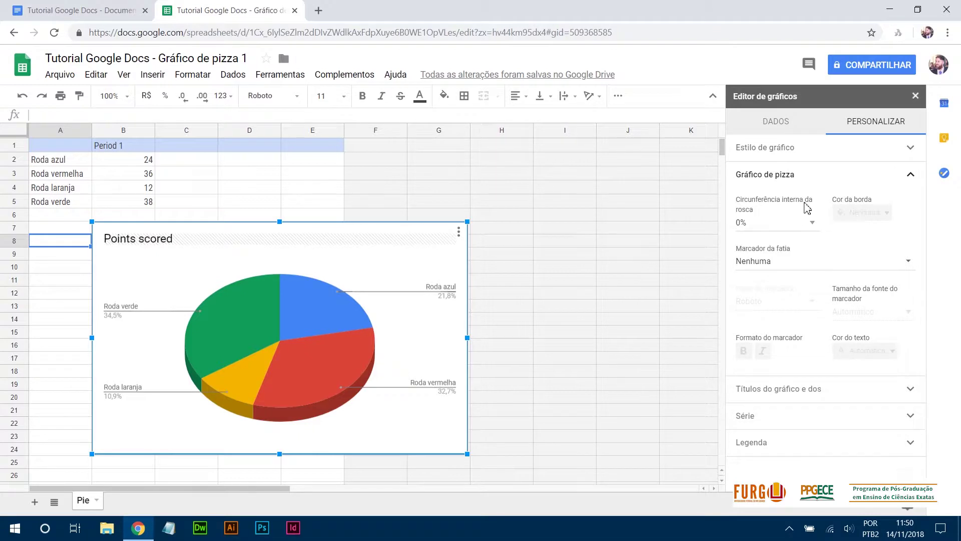
click(816, 228)
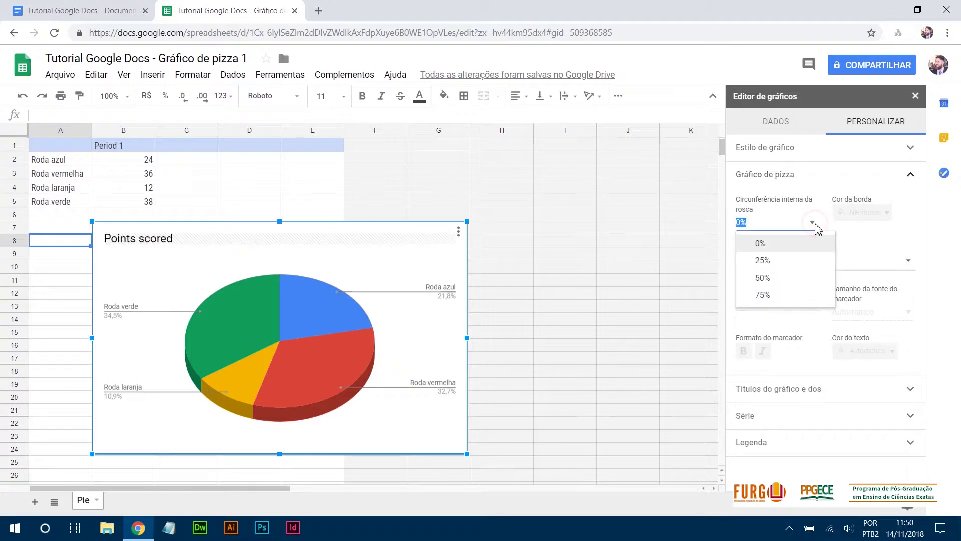
click(770, 261)
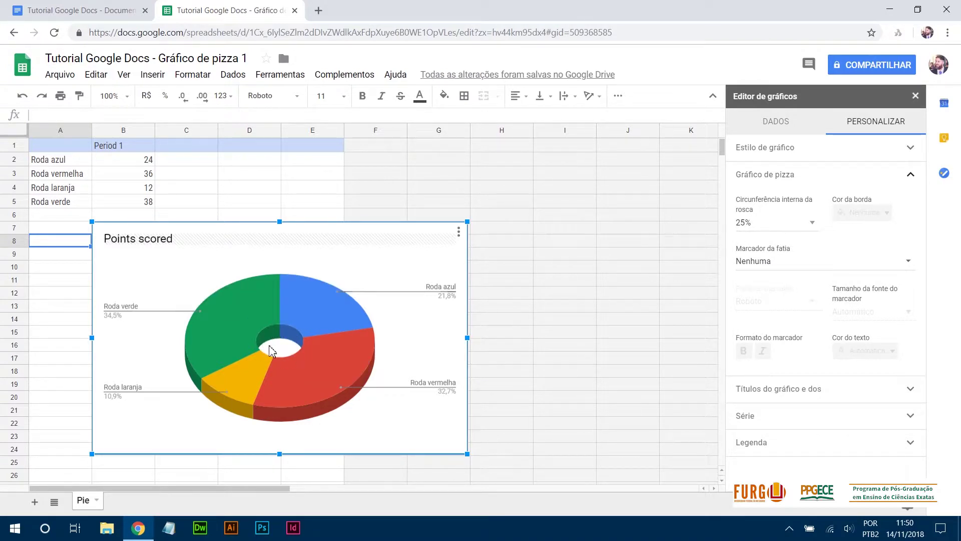
click(271, 351)
click(806, 229)
click(777, 274)
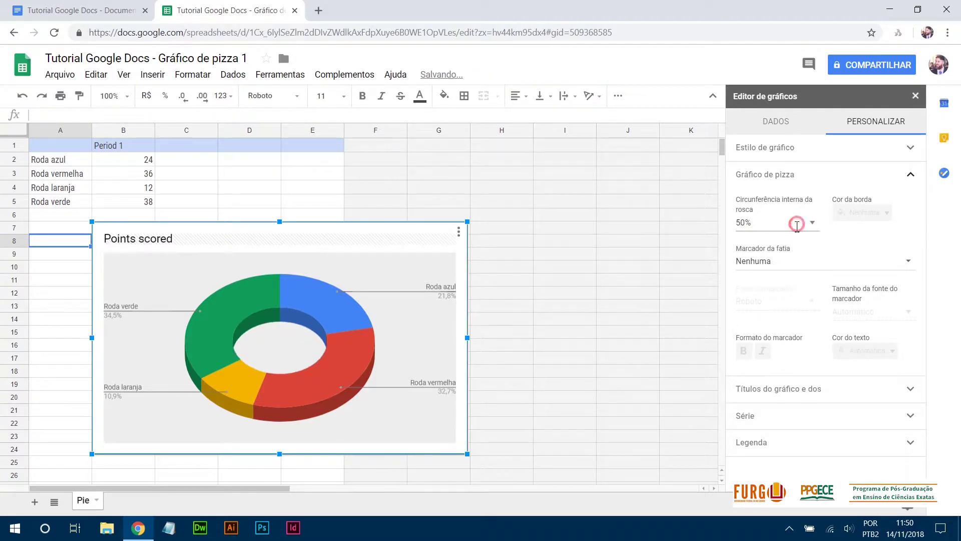
click(801, 228)
click(769, 294)
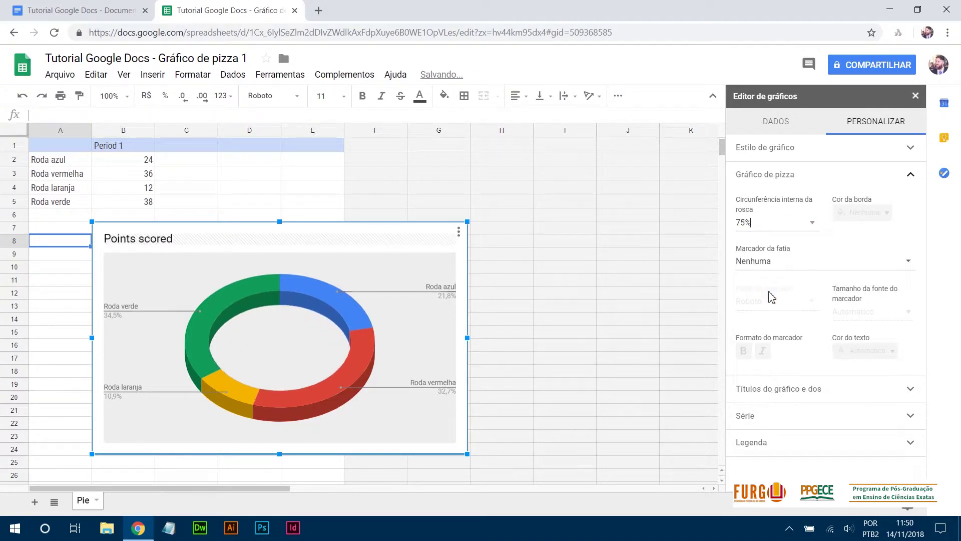
click(812, 228)
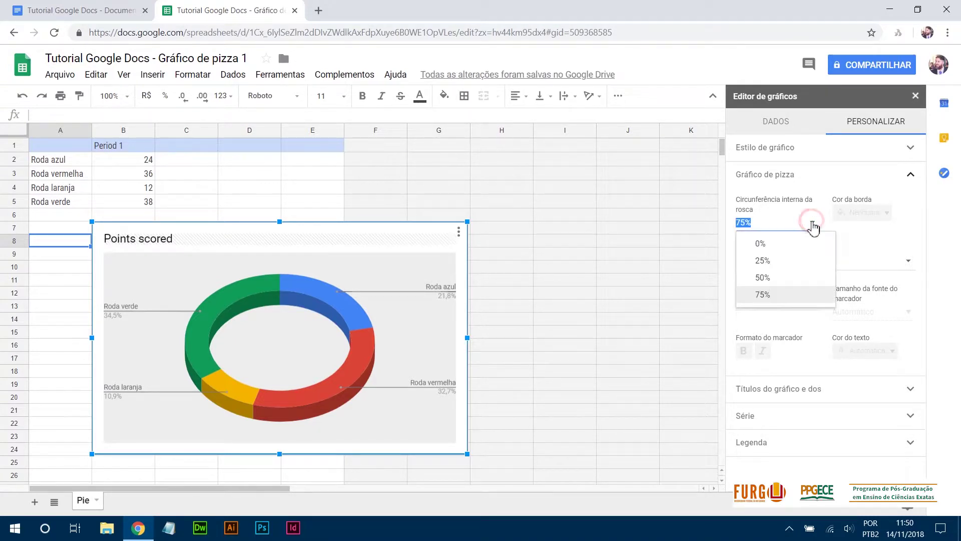
click(784, 276)
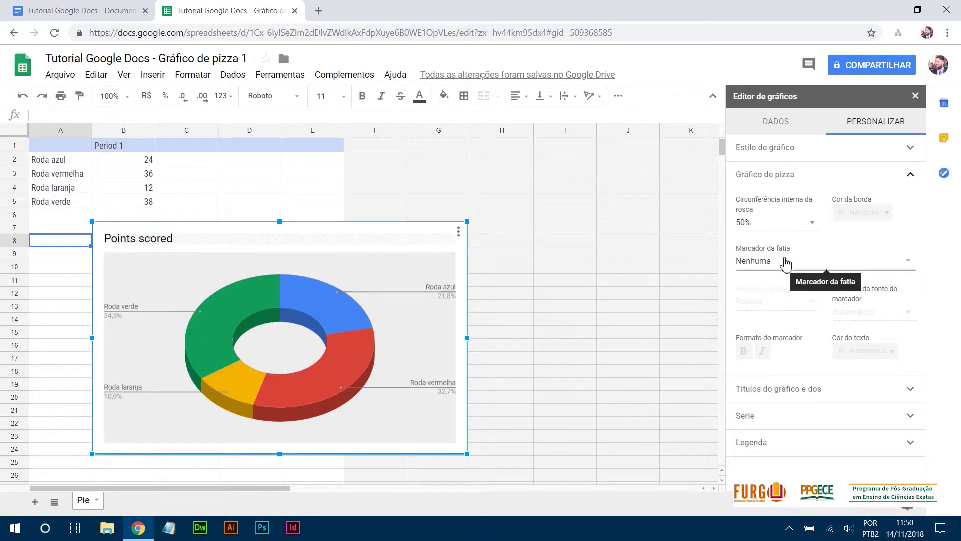
Step: Try the Valor and Porcentagem slice labels on the chart, and settle on Valor e porcentagem
click(819, 262)
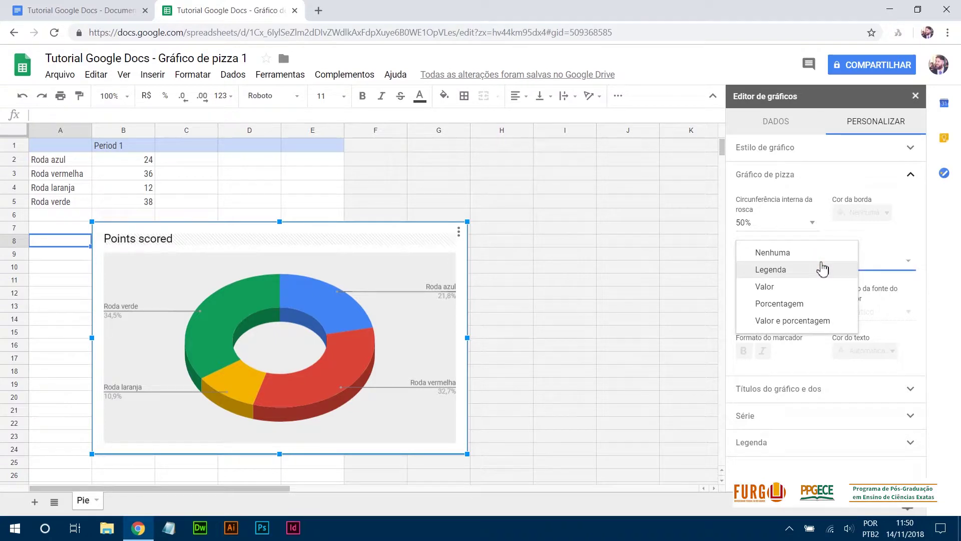
click(781, 288)
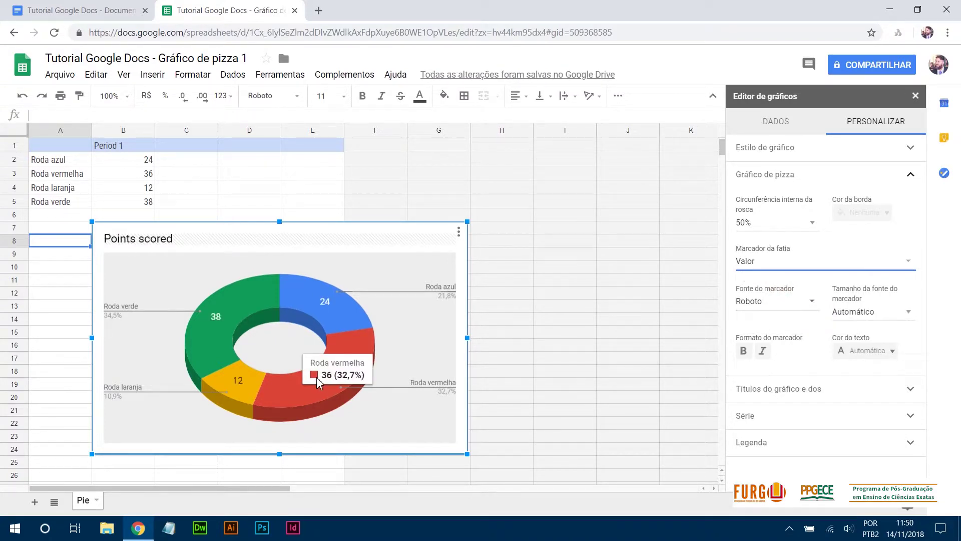
mouse_move(311, 298)
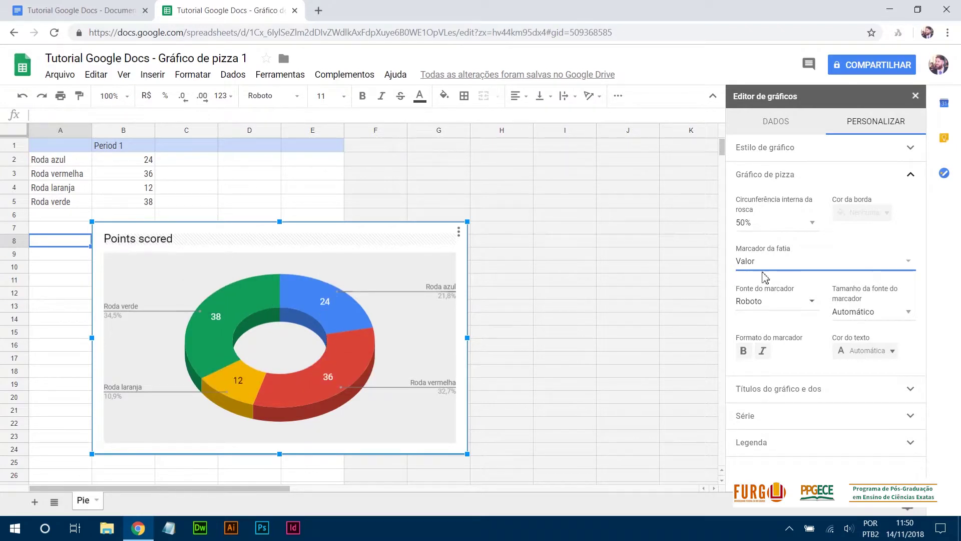
click(799, 267)
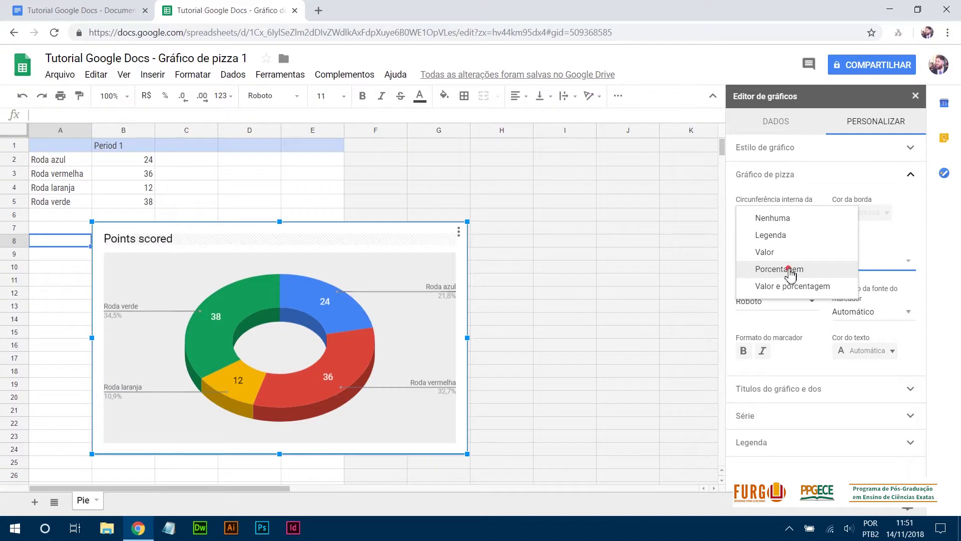
click(789, 270)
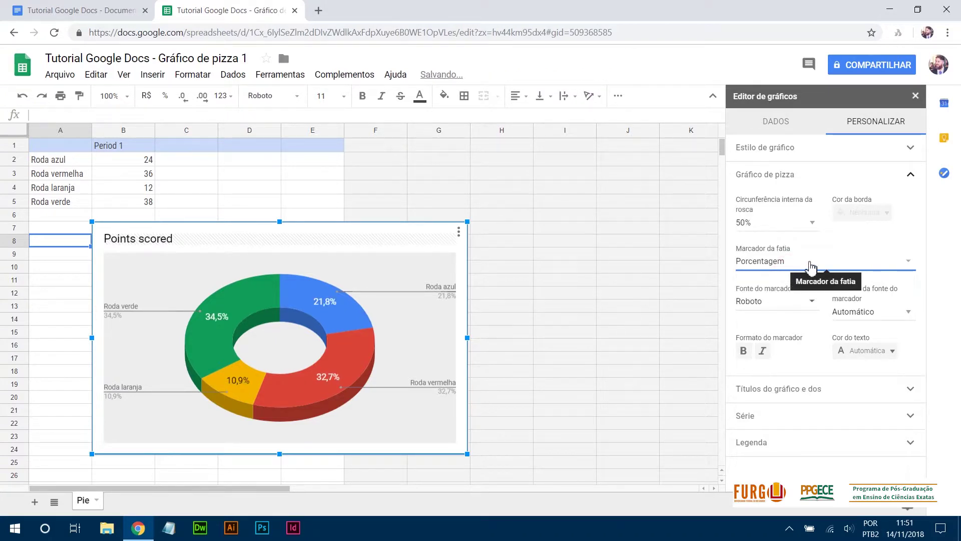
click(808, 267)
click(809, 269)
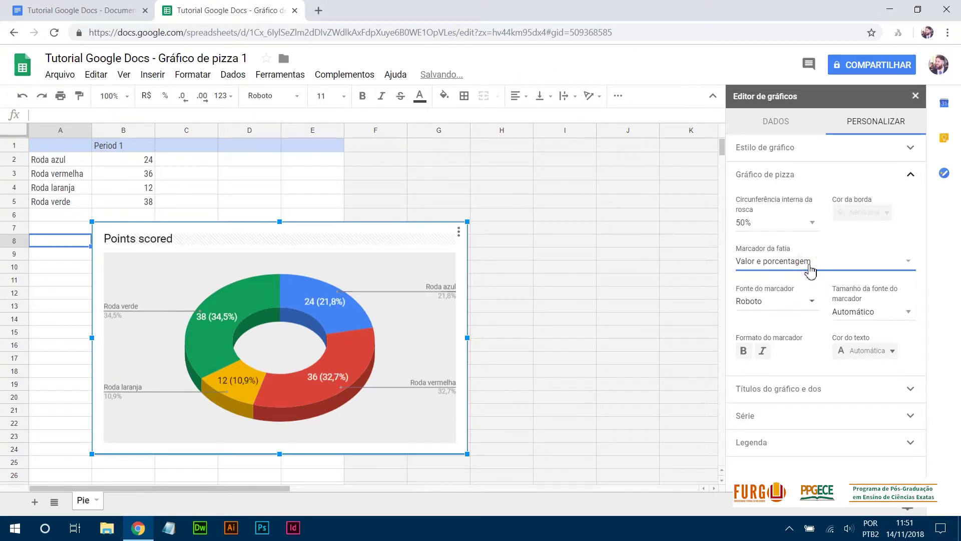
click(812, 268)
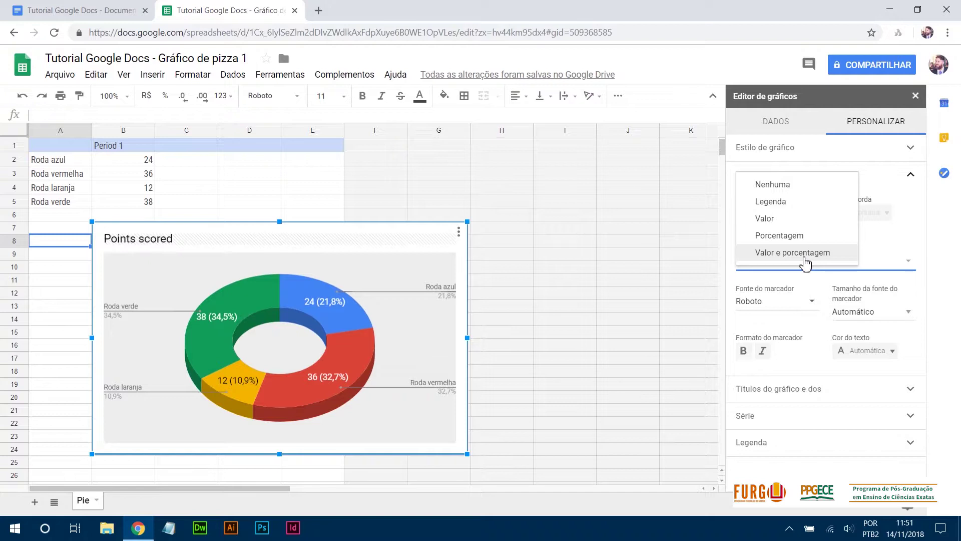
Step: Change the Roda azul value in cell B2 to 44
click(143, 163)
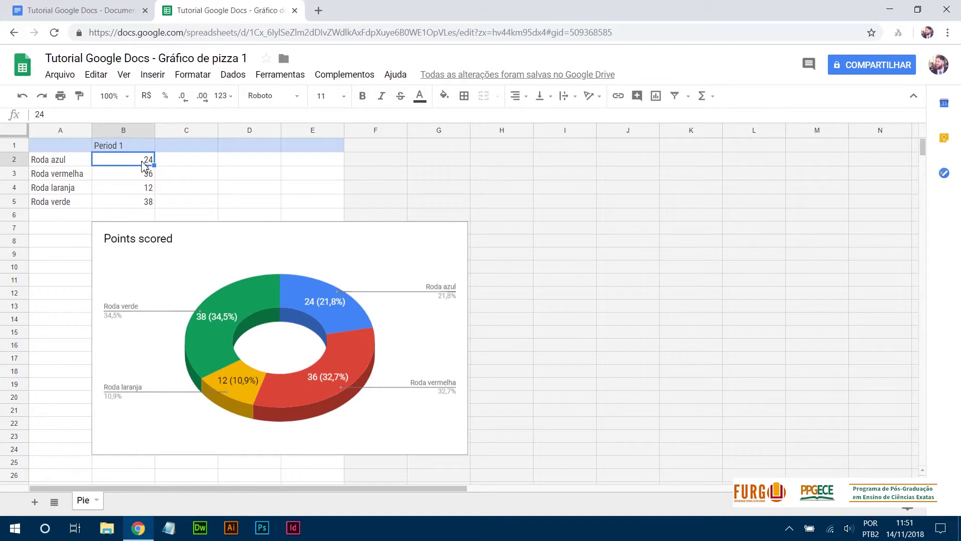
double_click(146, 160)
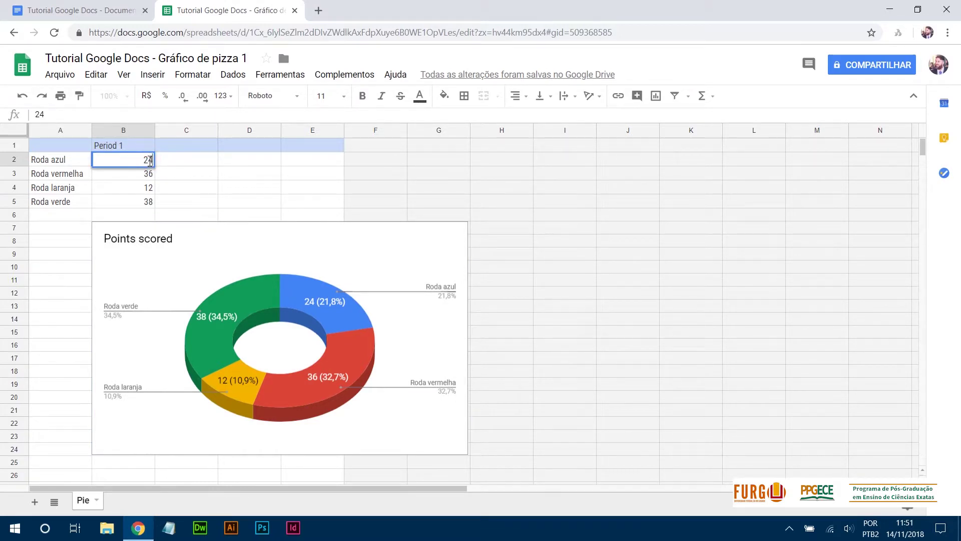
drag(150, 160, 144, 160)
text(4)
key(Tab)
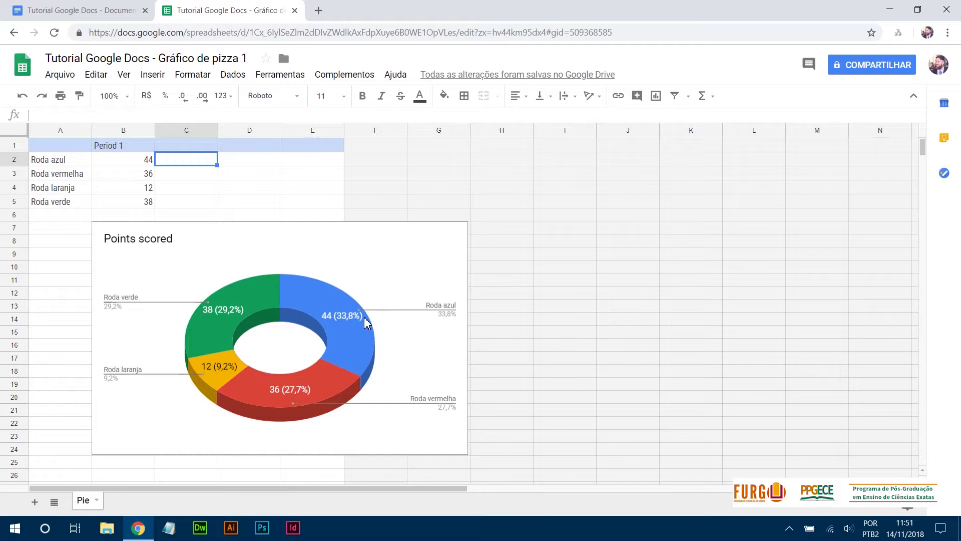
Step: Undo and redo the last value change in cell B2 twice
click(24, 97)
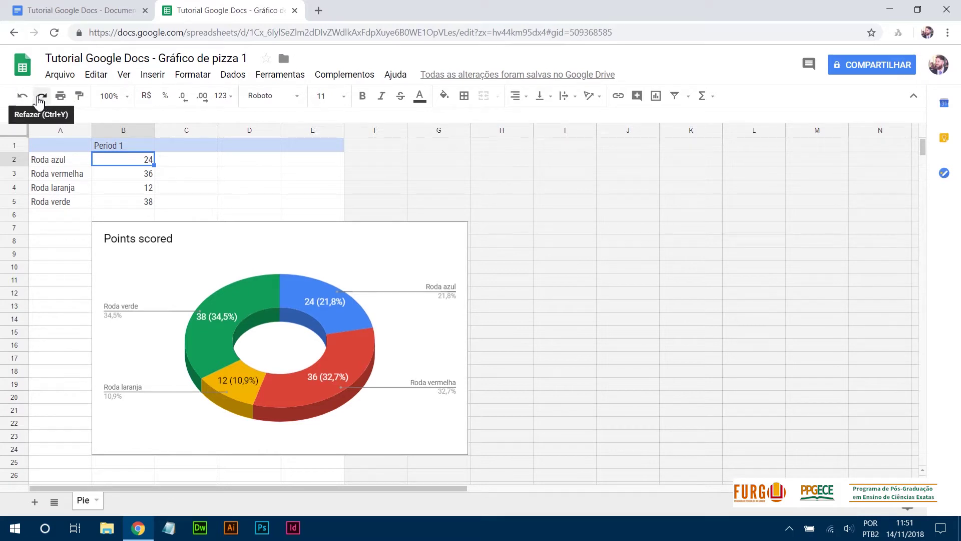
click(41, 99)
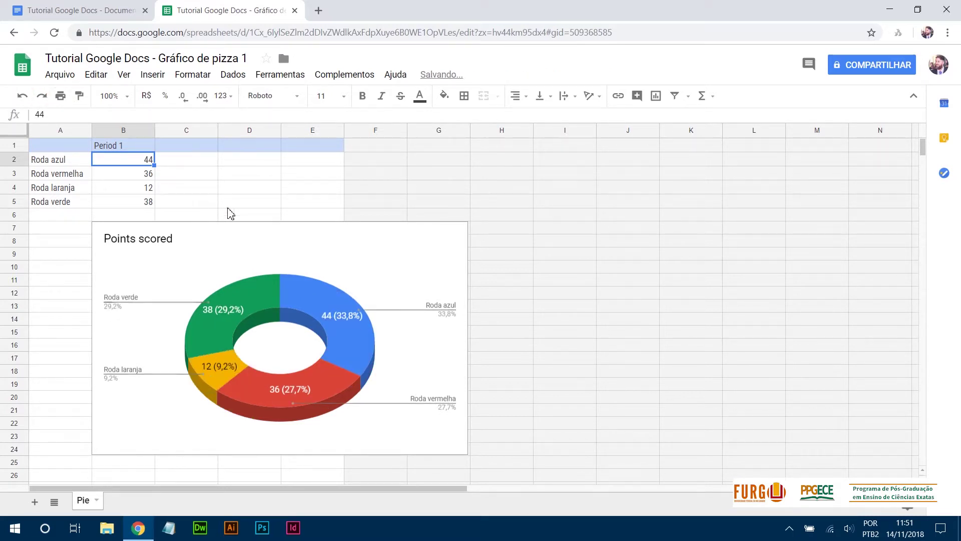
click(22, 95)
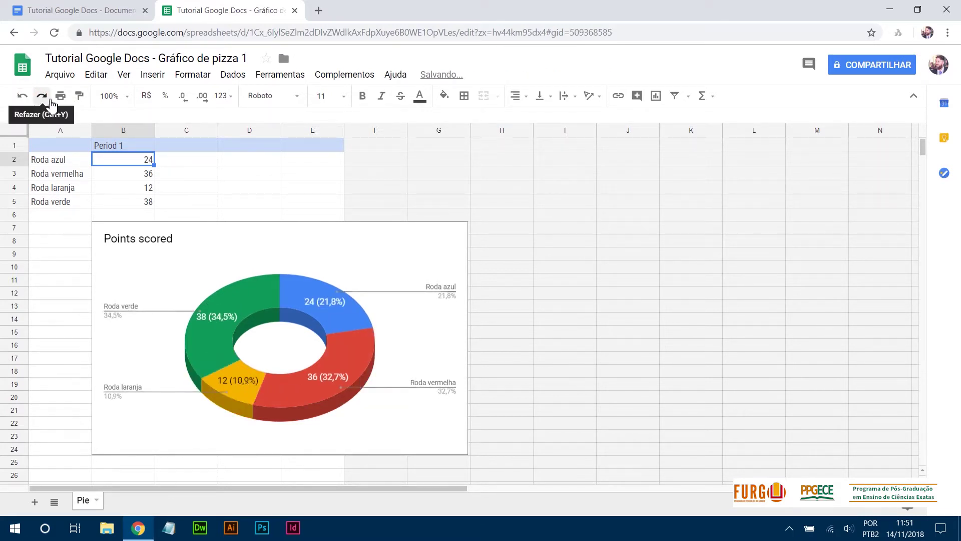
click(42, 96)
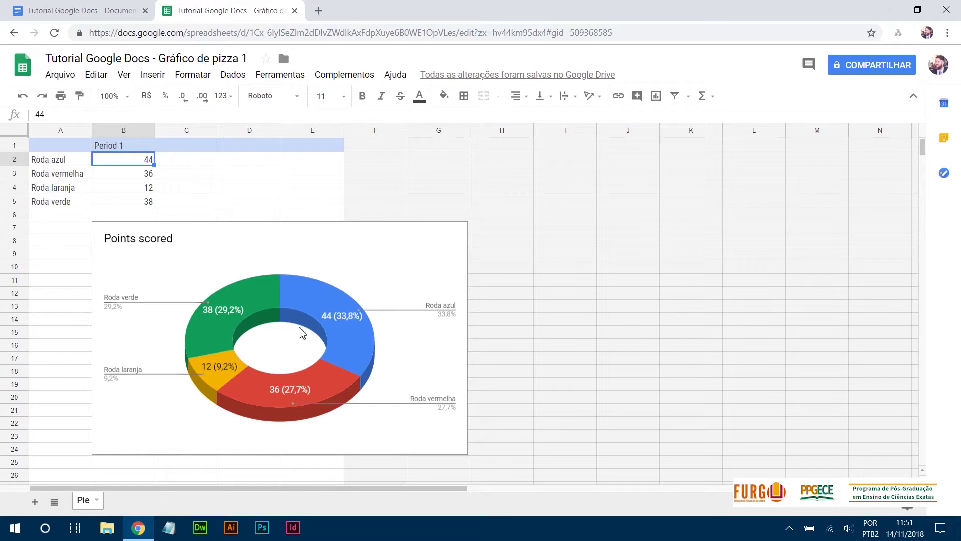
Step: Replace the chart title with Gráfico de pizza 1 and leave the chart editor
double_click(169, 239)
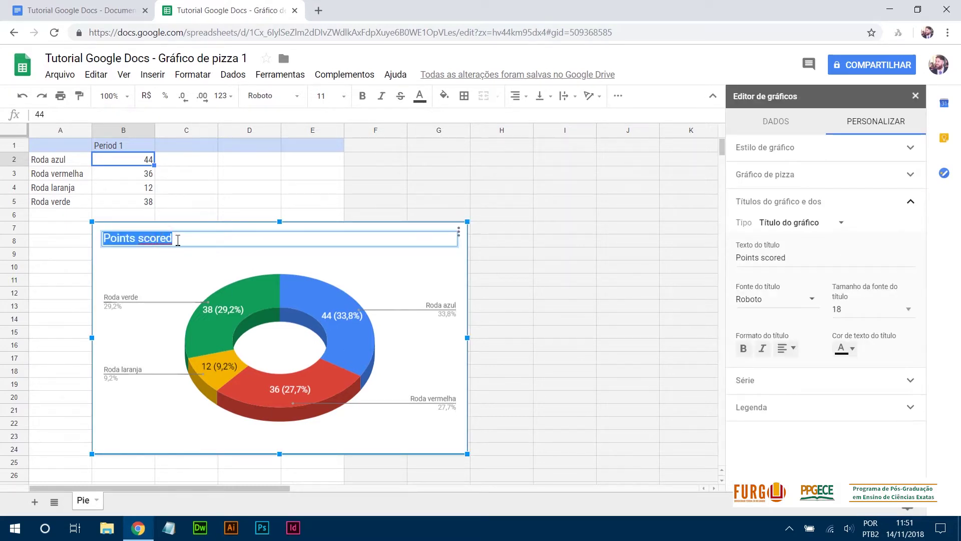
click(187, 238)
triple_click(187, 239)
key(BackSpace)
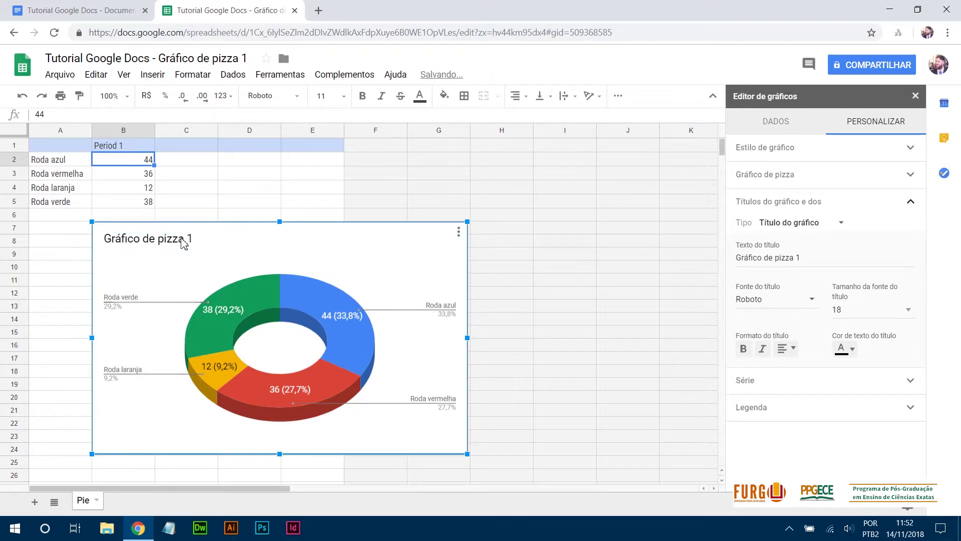
click(542, 273)
Step: Reopen the chart for editing and review the customization options for Gráfico de pizza
click(465, 232)
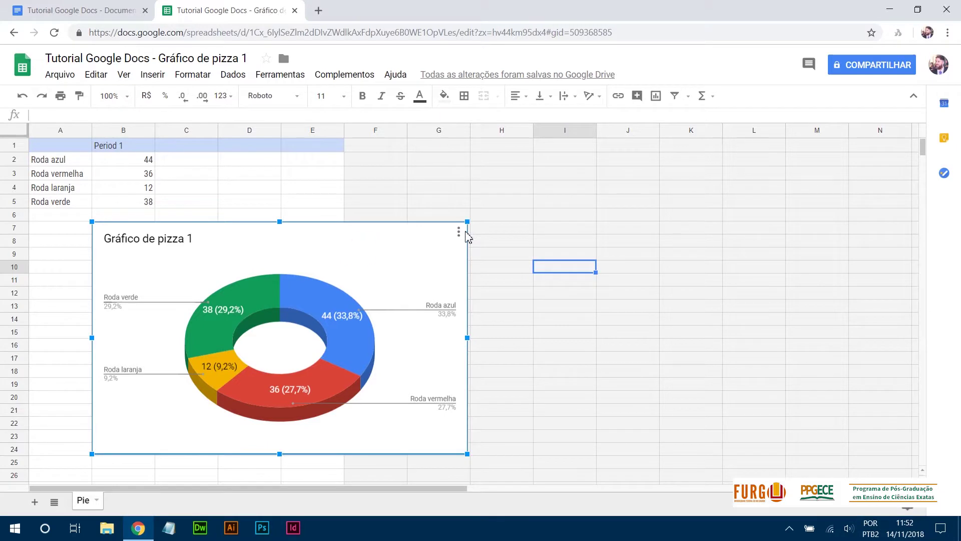
click(459, 231)
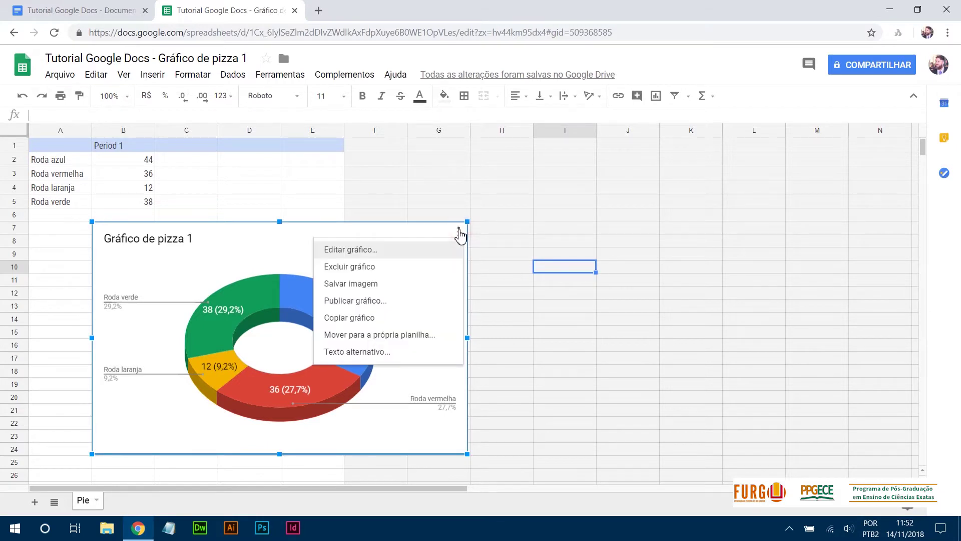
click(360, 250)
click(884, 126)
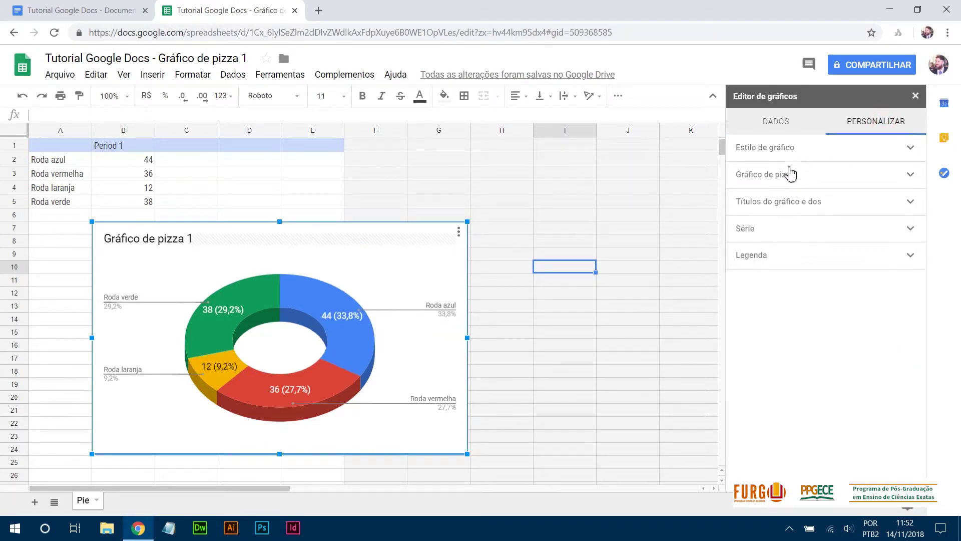
click(829, 176)
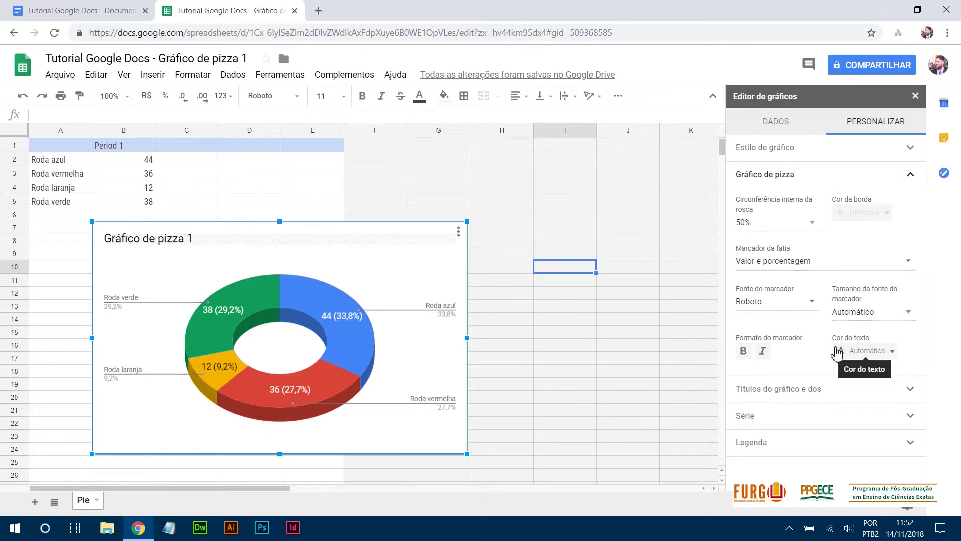
click(910, 176)
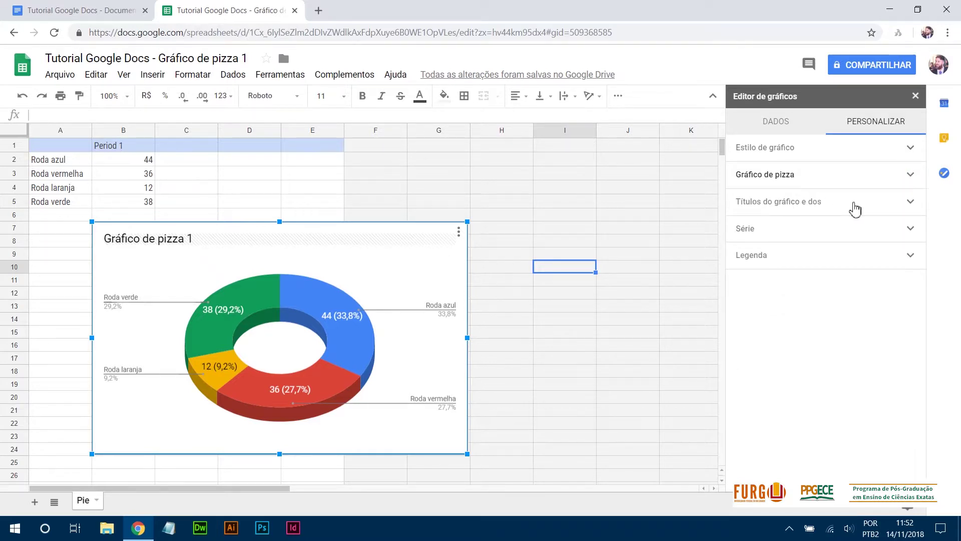
Step: Change the chart title text to "Gráfico de pizza 1 :)" in the chart title settings
click(910, 202)
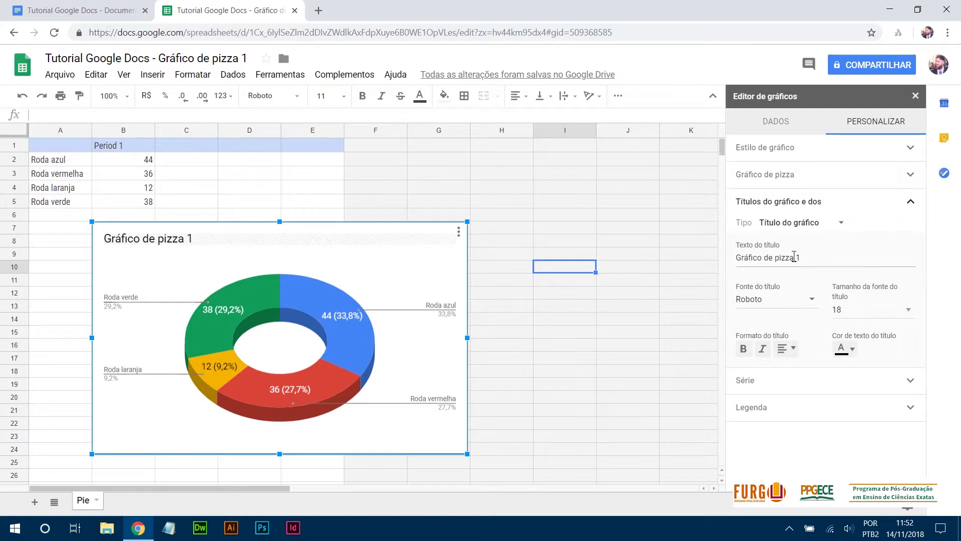
double_click(160, 239)
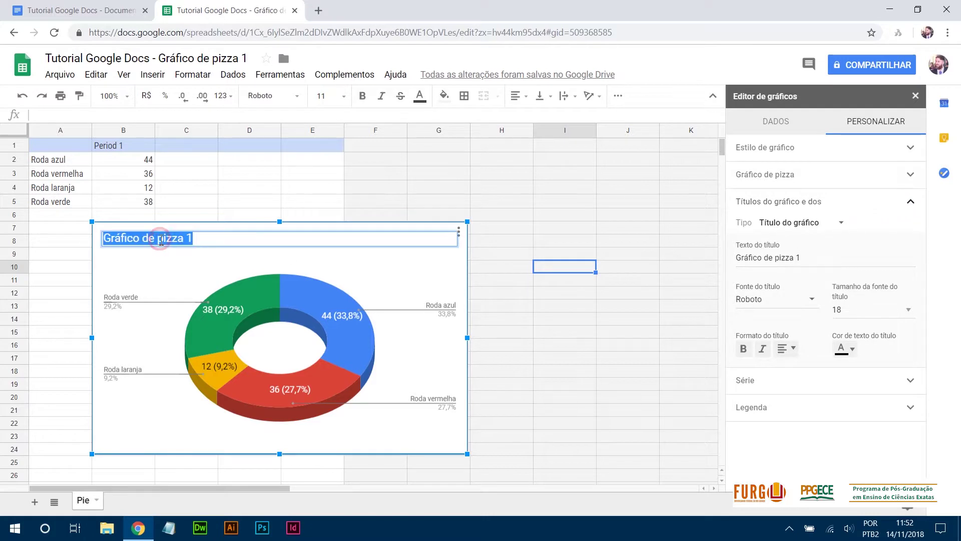
click(810, 256)
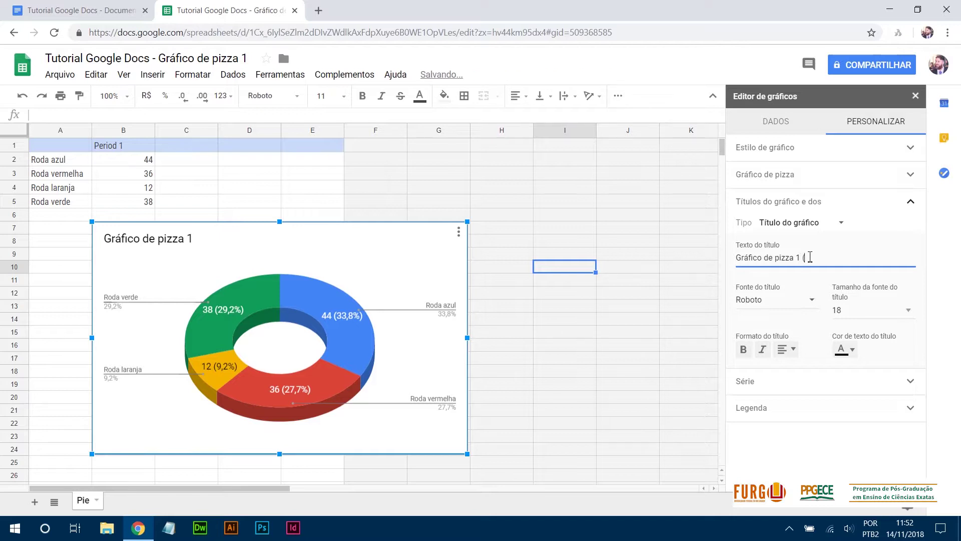
text(:)
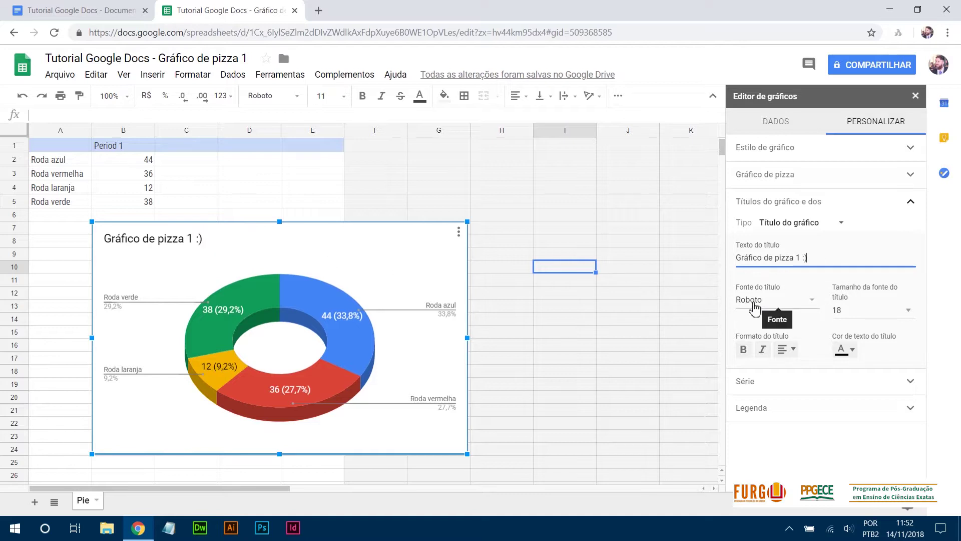
Step: Keep Roboto as the chart title font and set the title's font size to 24
click(797, 307)
click(783, 294)
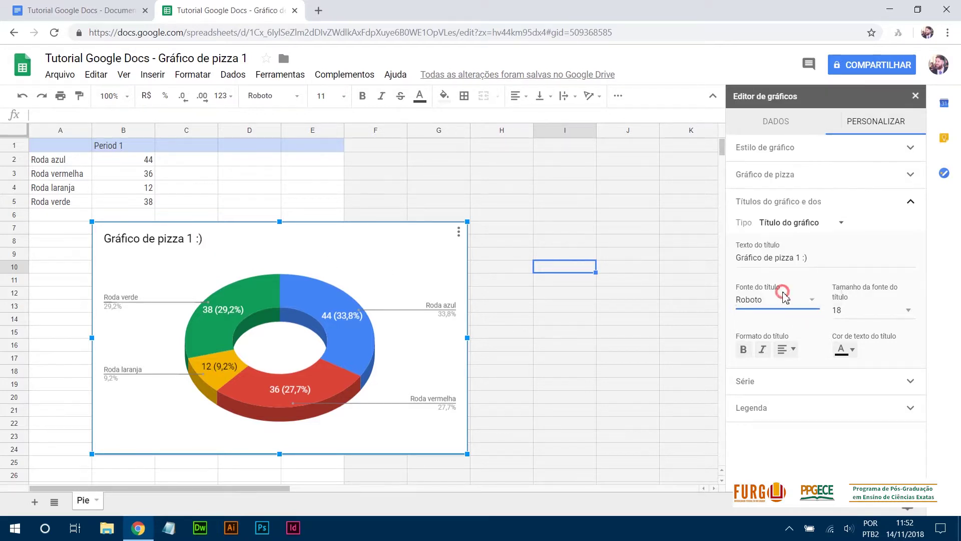
click(899, 311)
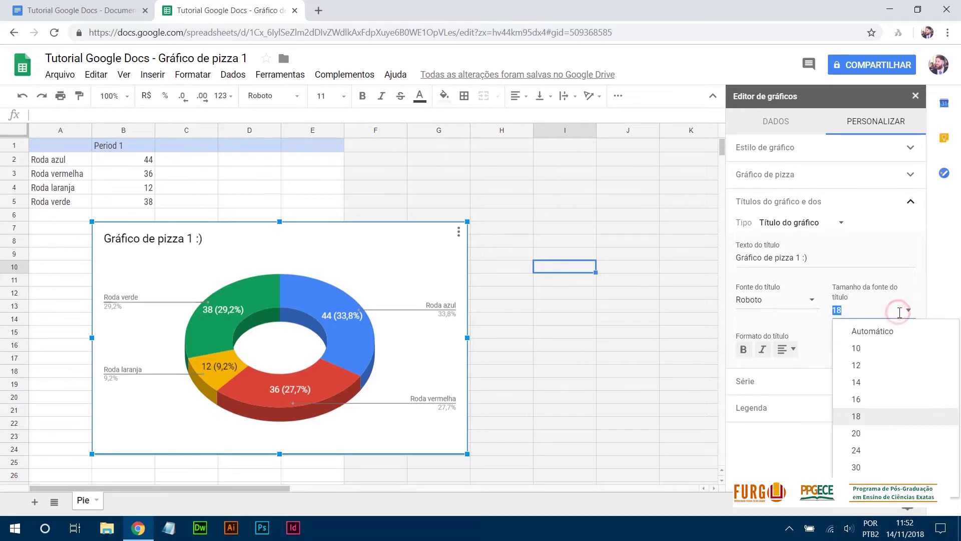
click(862, 450)
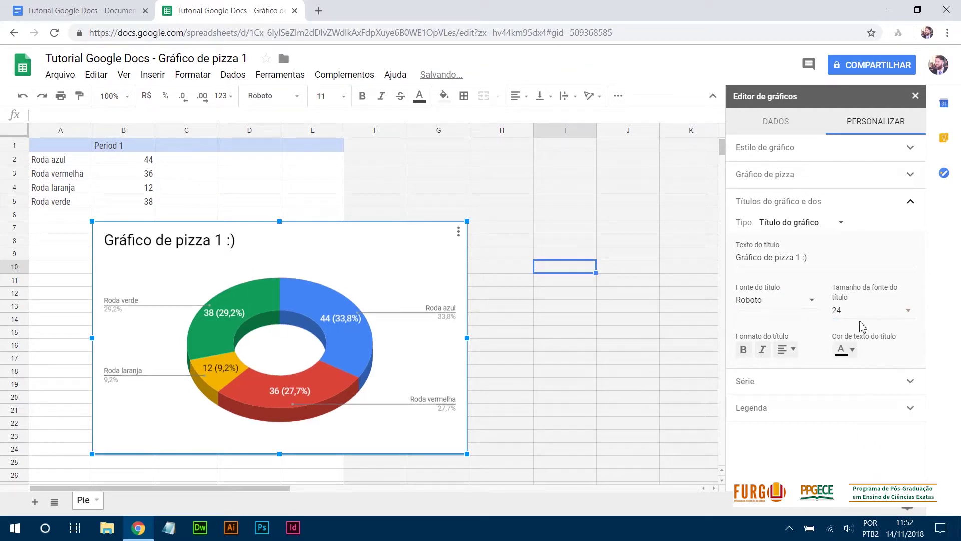
click(909, 310)
click(858, 434)
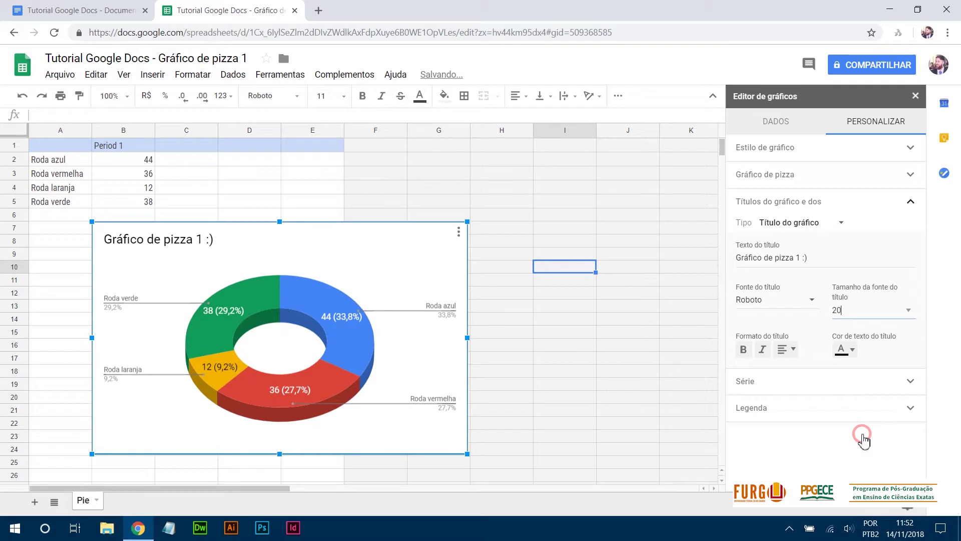
click(909, 311)
click(878, 450)
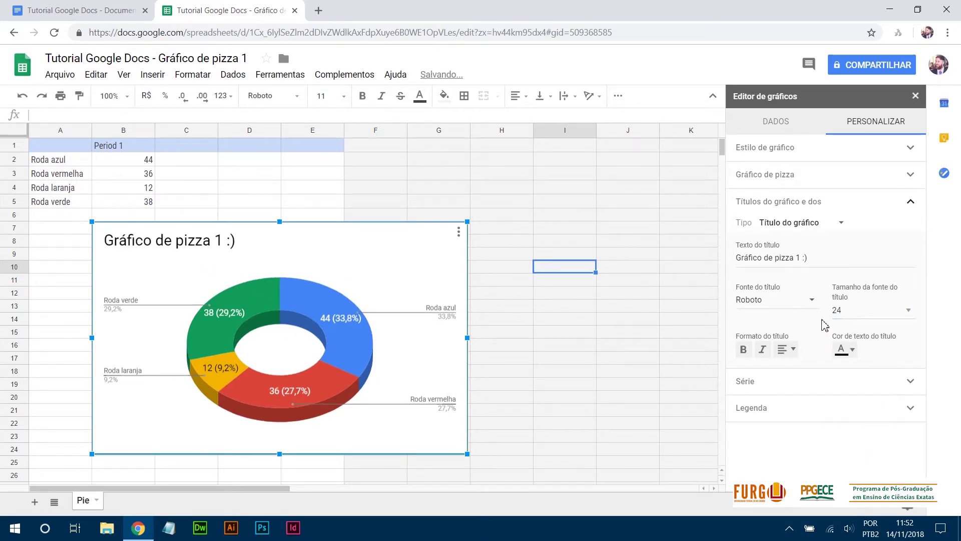
Step: Try bold and italic formatting on the chart title and remove both
click(743, 353)
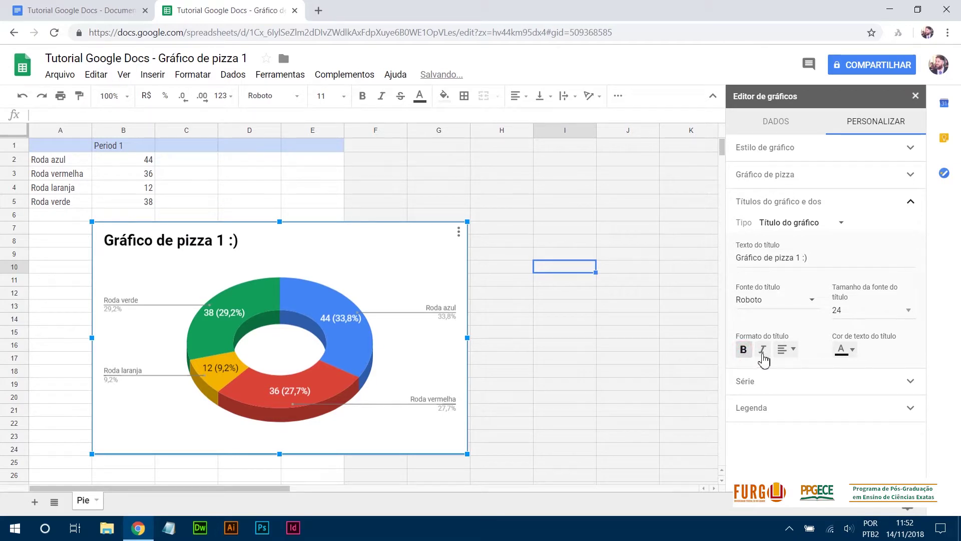
click(762, 354)
click(762, 352)
click(743, 351)
Step: Center the chart title, set its text color to black and close the title settings
click(788, 352)
click(807, 370)
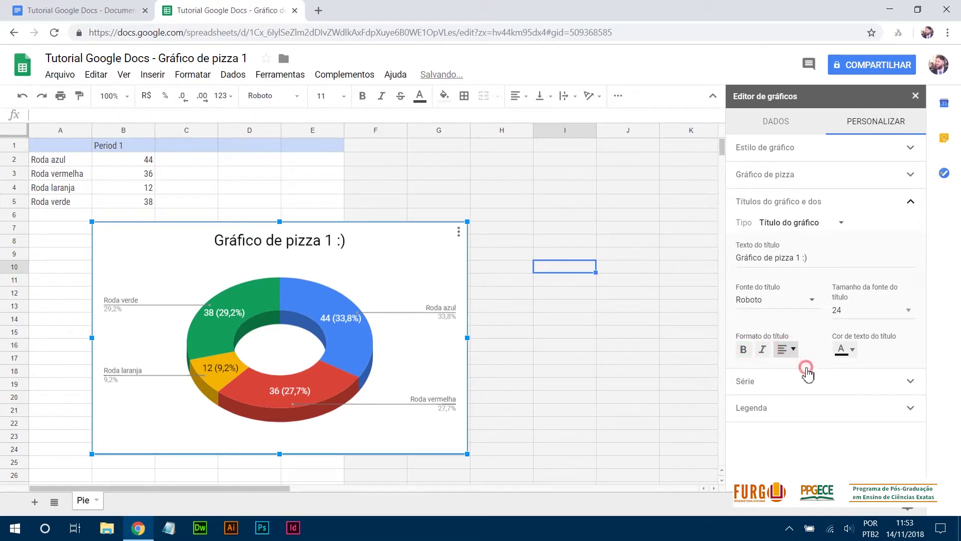
click(851, 349)
click(797, 273)
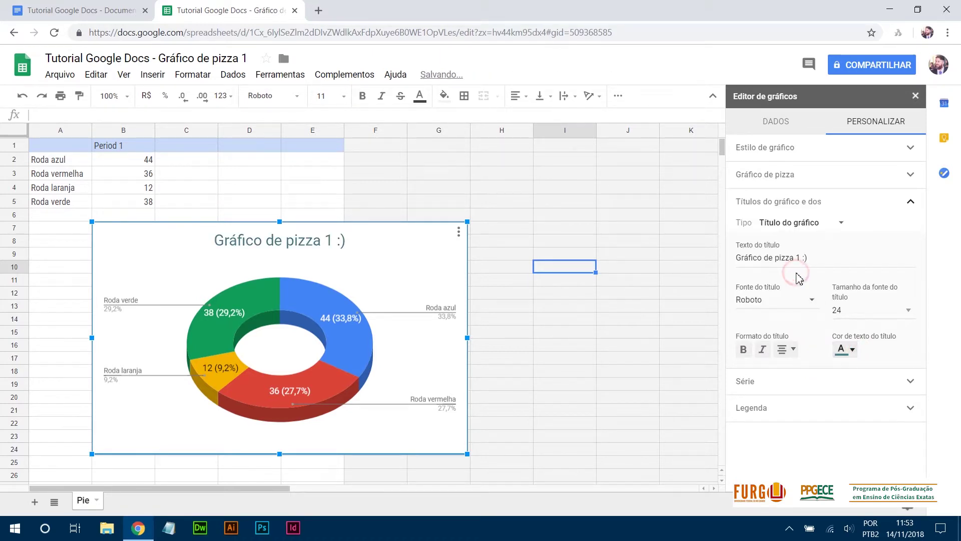
click(851, 352)
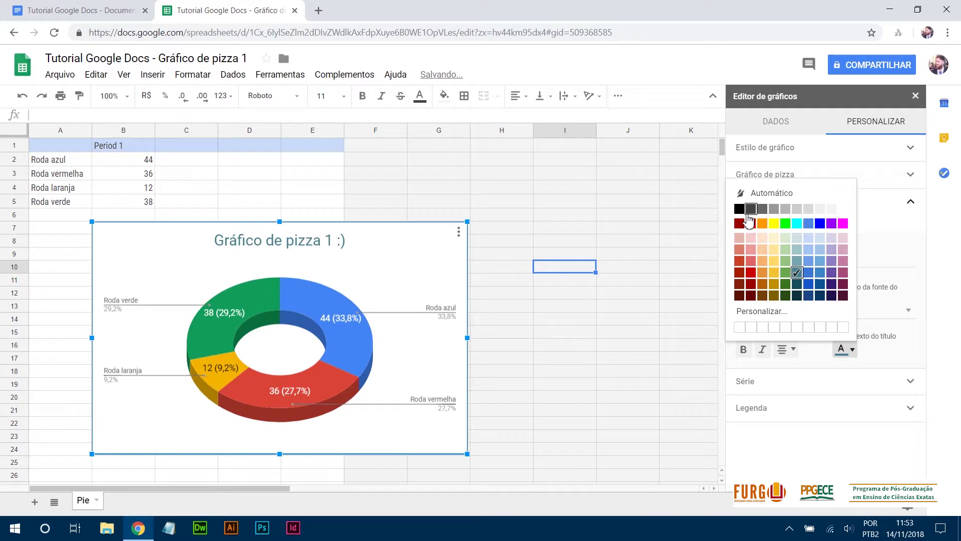
click(739, 207)
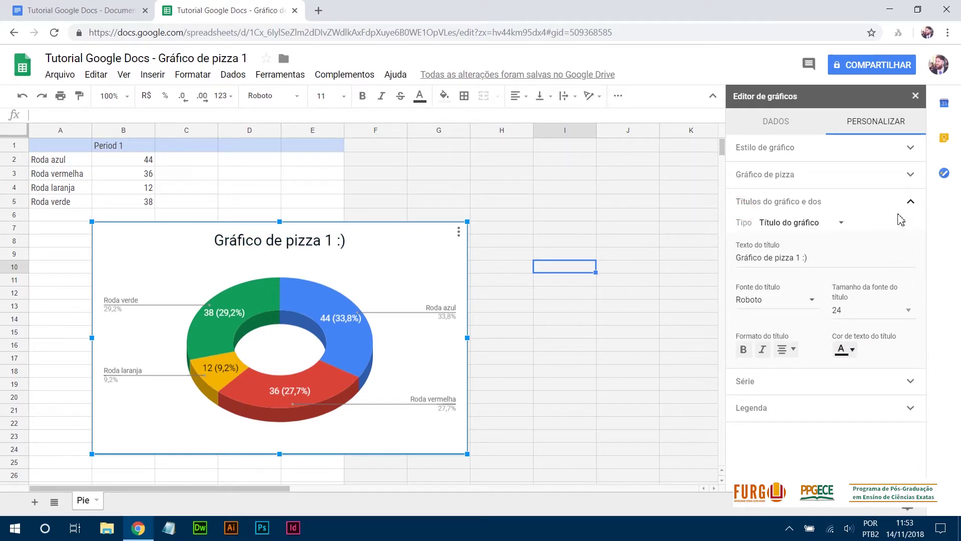
click(911, 206)
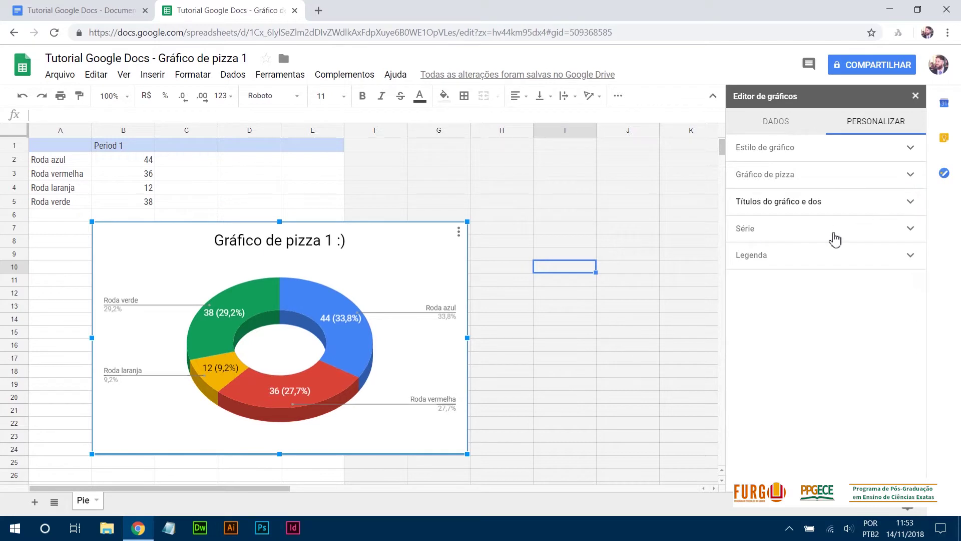
Step: Try orange, light orange and pure red as the series color of the Roda vermelha slice
click(875, 235)
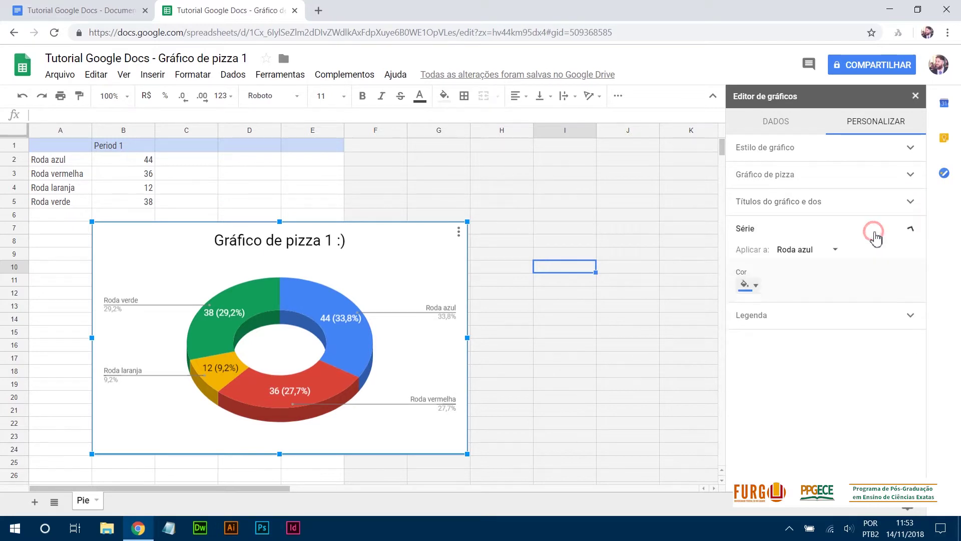
click(821, 250)
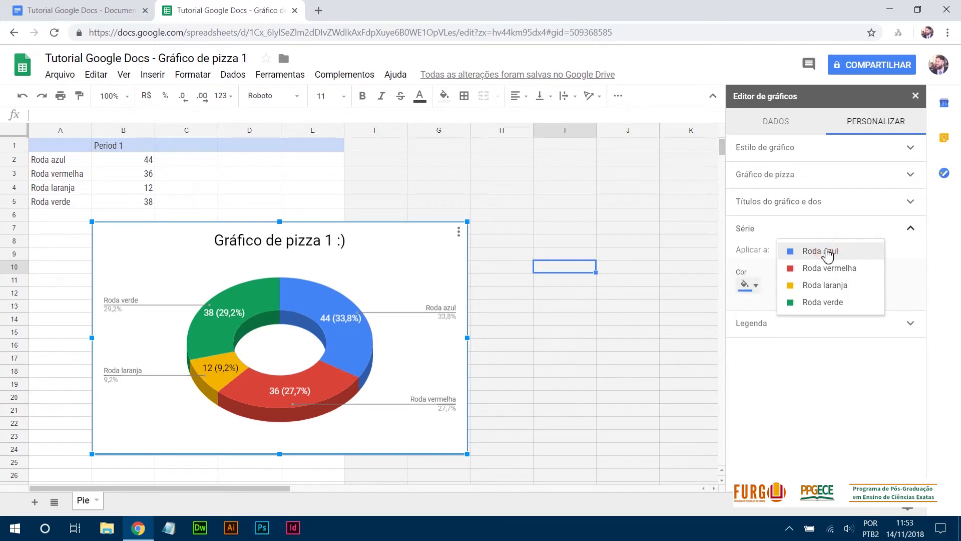
click(833, 269)
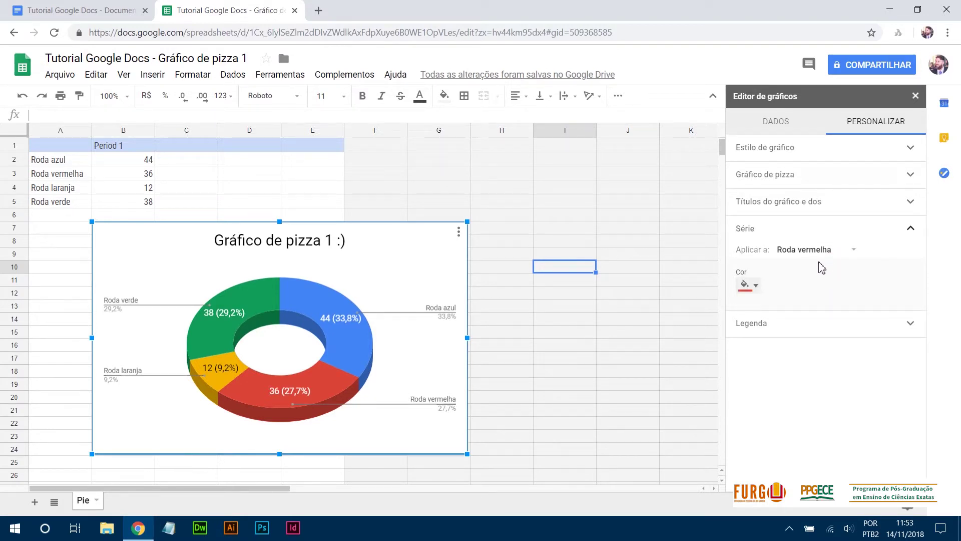
click(758, 290)
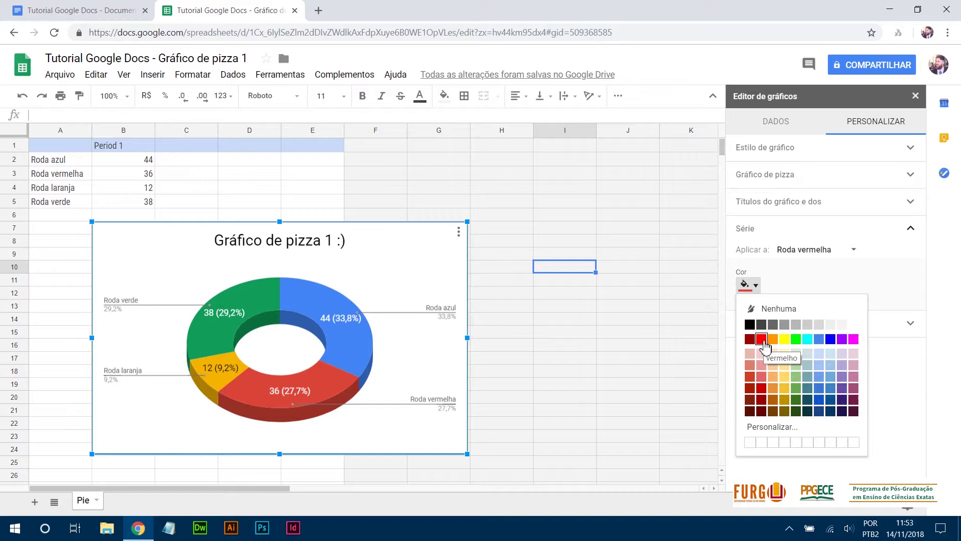
click(773, 340)
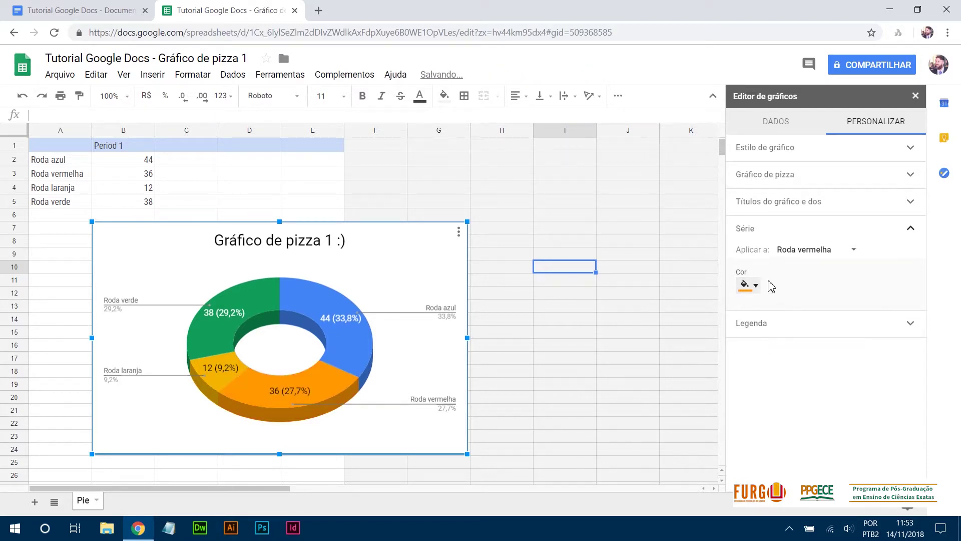
click(753, 285)
click(778, 380)
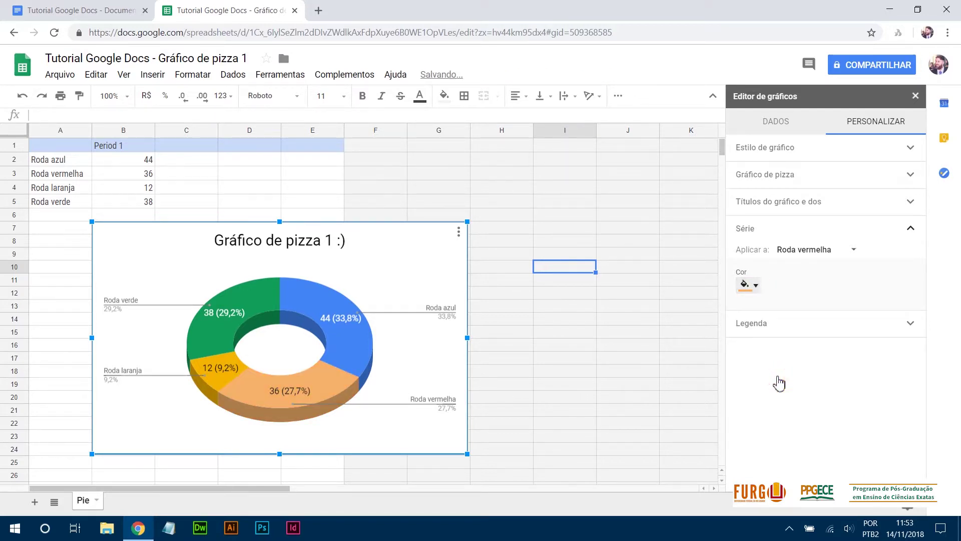
click(751, 284)
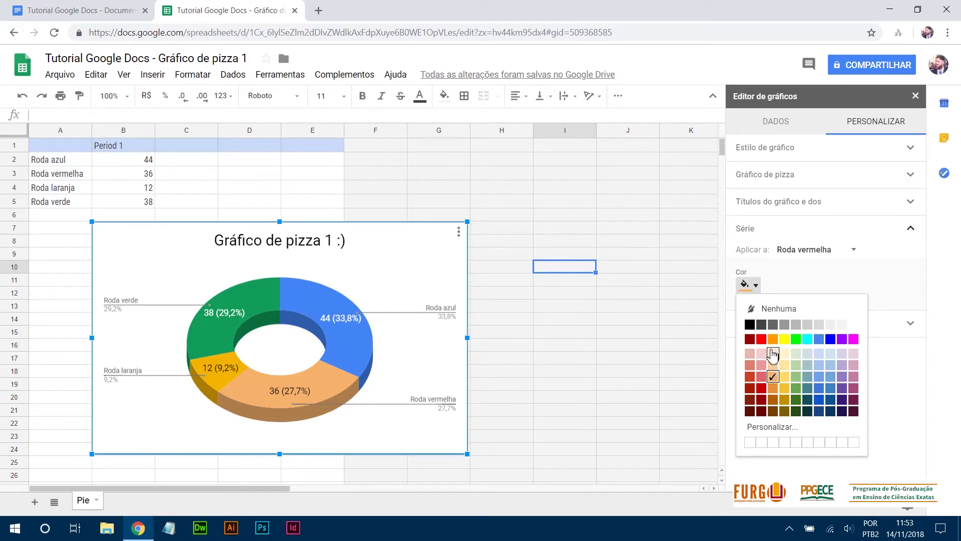
click(761, 340)
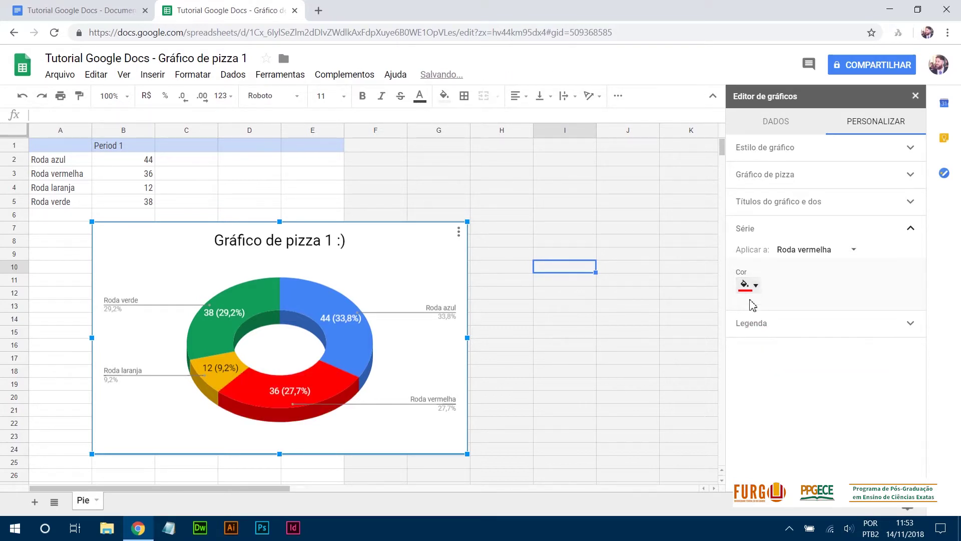
Step: Undo the three color changes made to the Roda vermelha slice and close the series settings
click(21, 98)
click(21, 98)
click(21, 98)
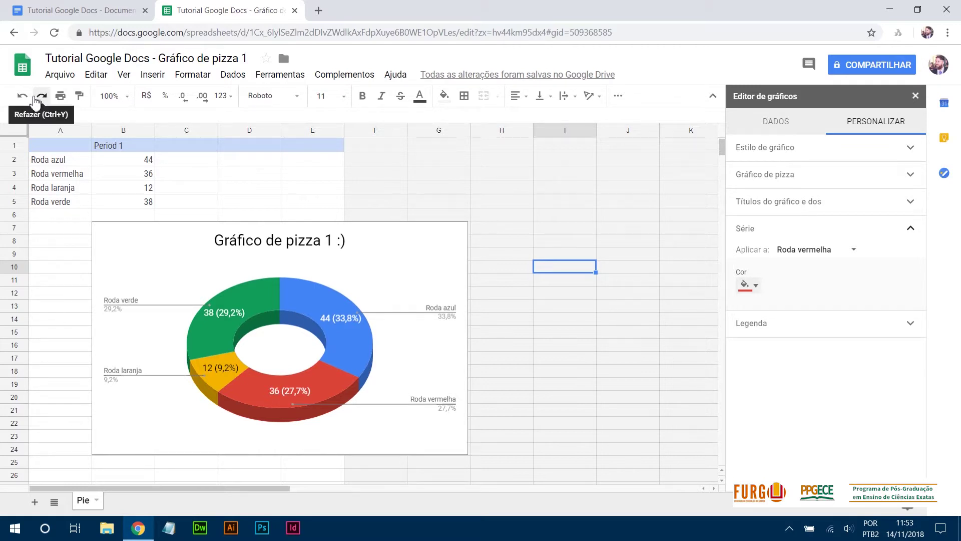
click(908, 227)
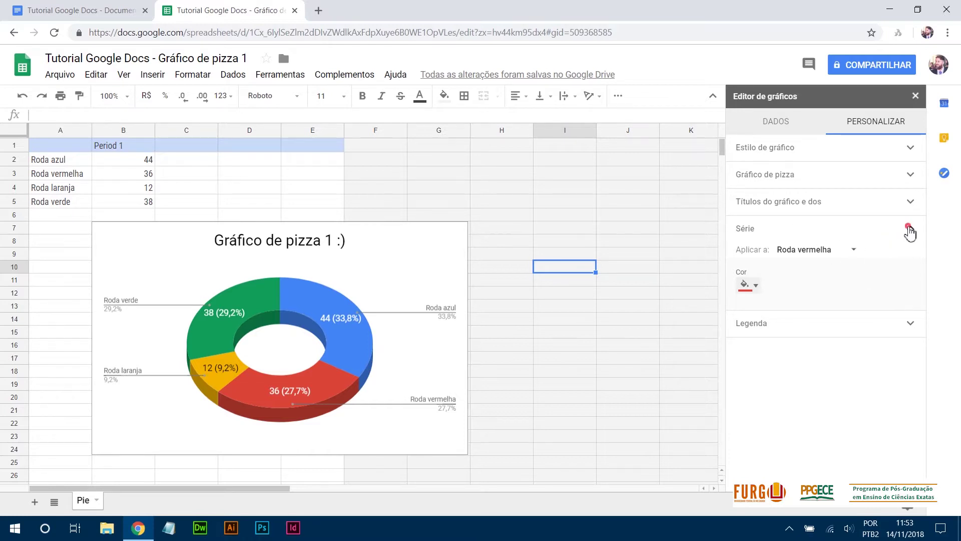
Step: Look through the legend's font choices and set the legend's font size to 14
click(910, 255)
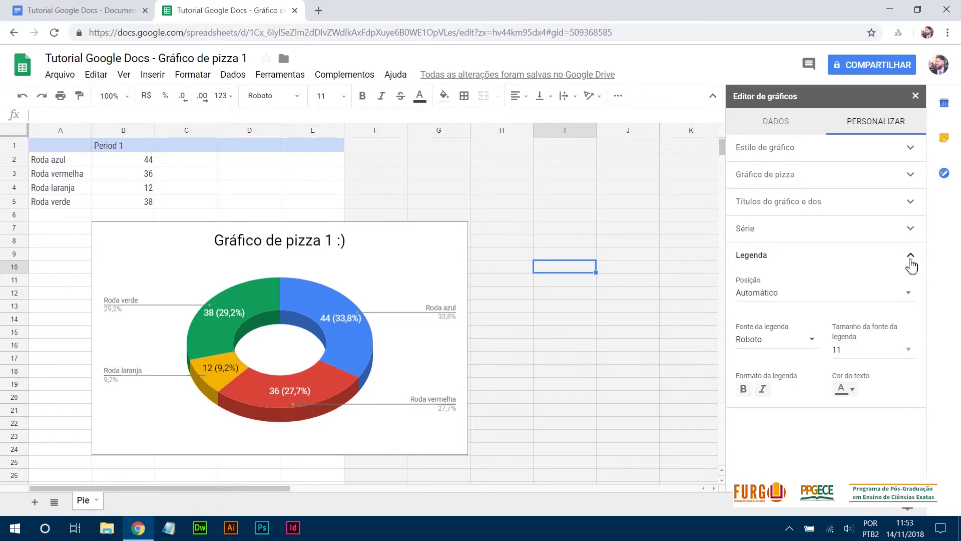
click(811, 342)
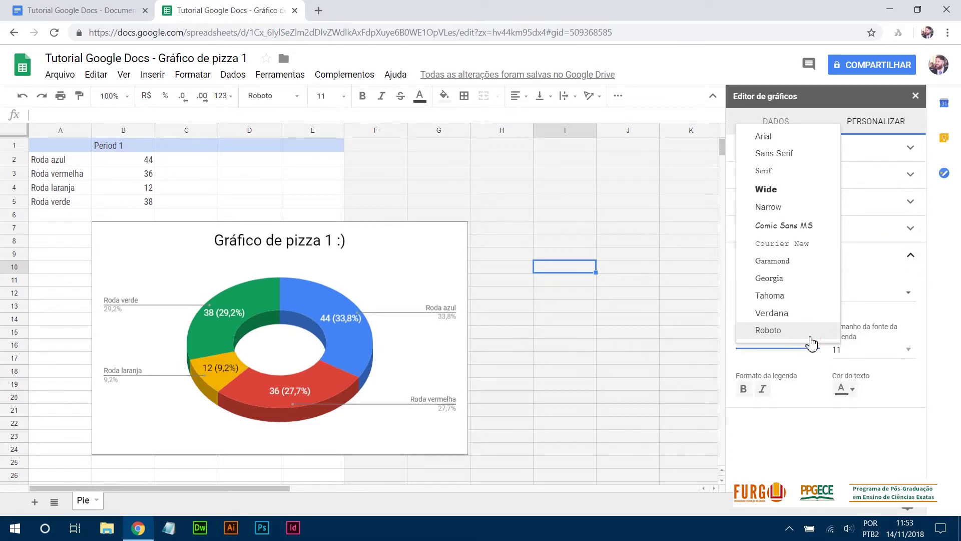
click(906, 348)
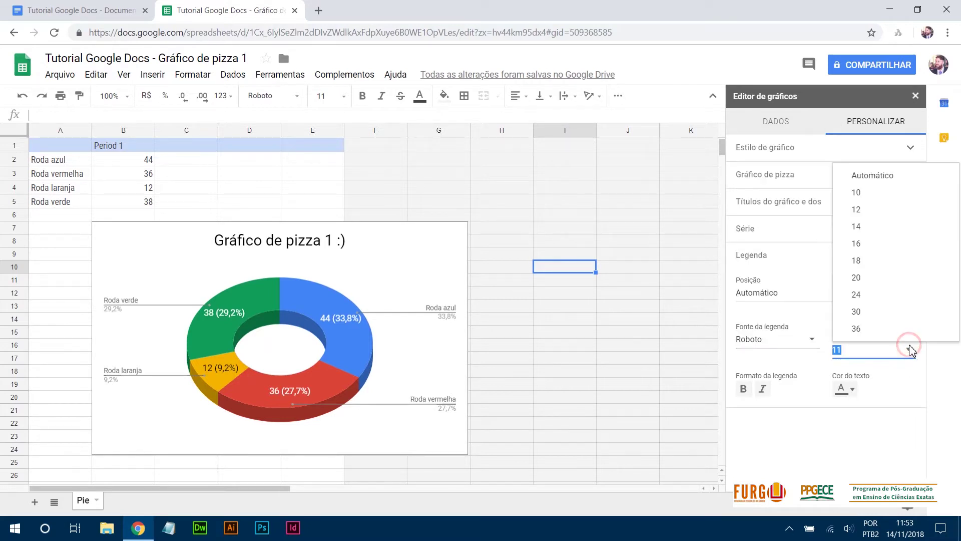
click(870, 226)
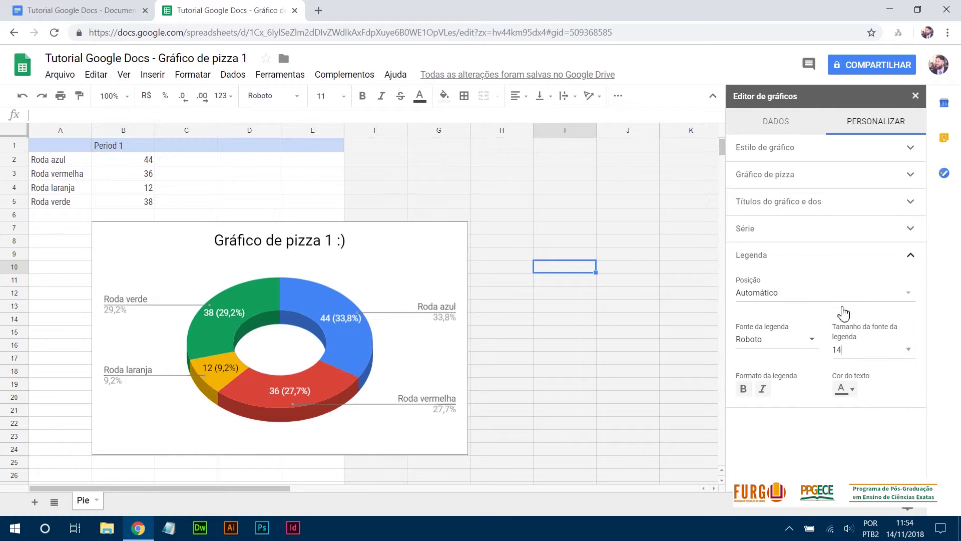
Step: Try bold, italic and black text on the chart legend and return it to plain gray text
click(744, 389)
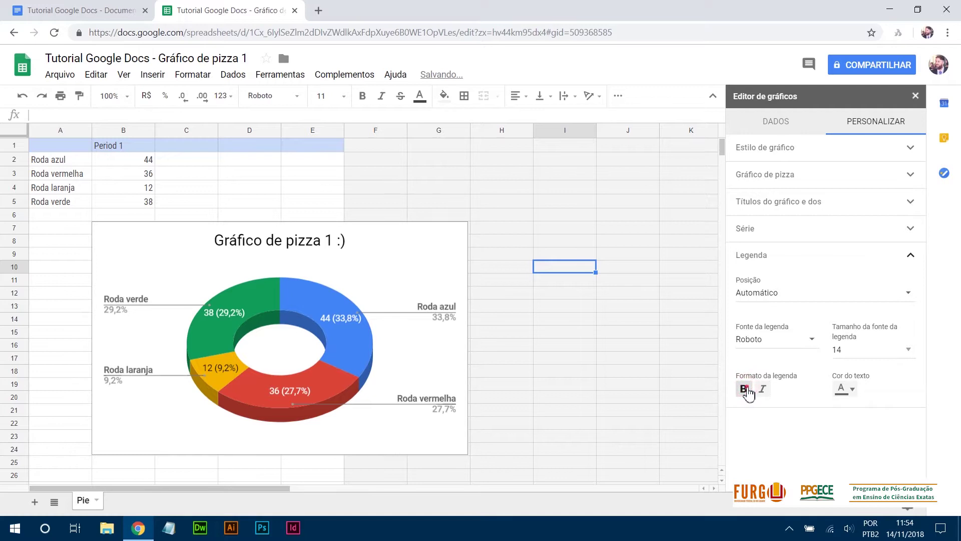
click(762, 389)
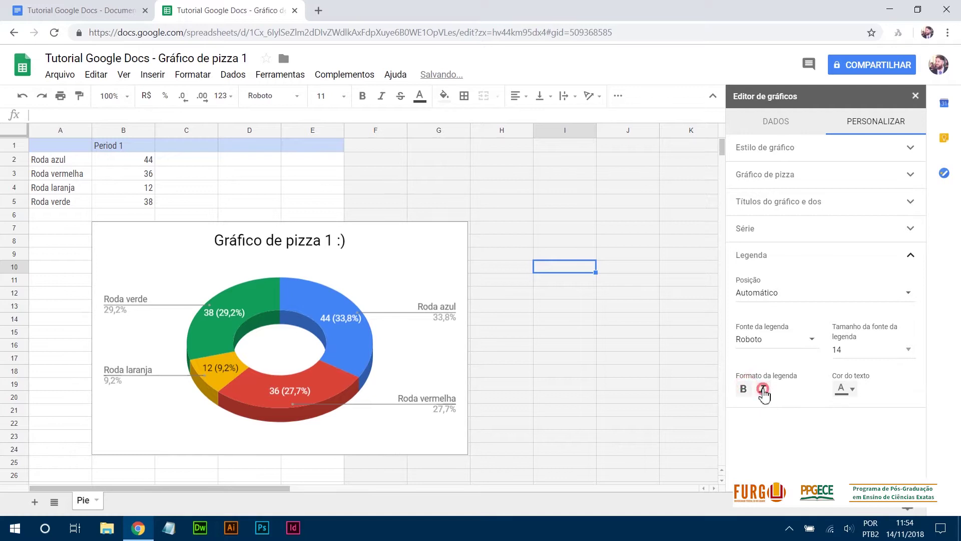
click(851, 389)
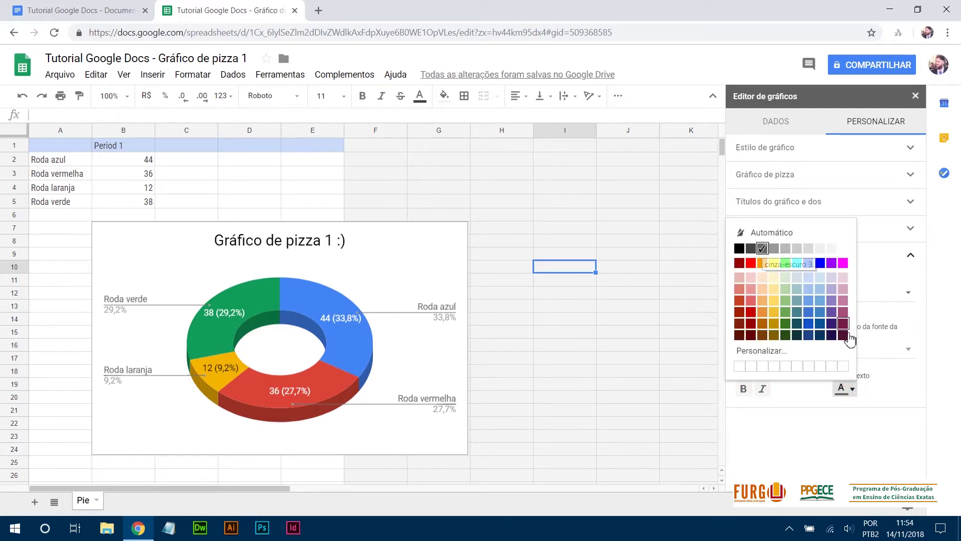
click(739, 248)
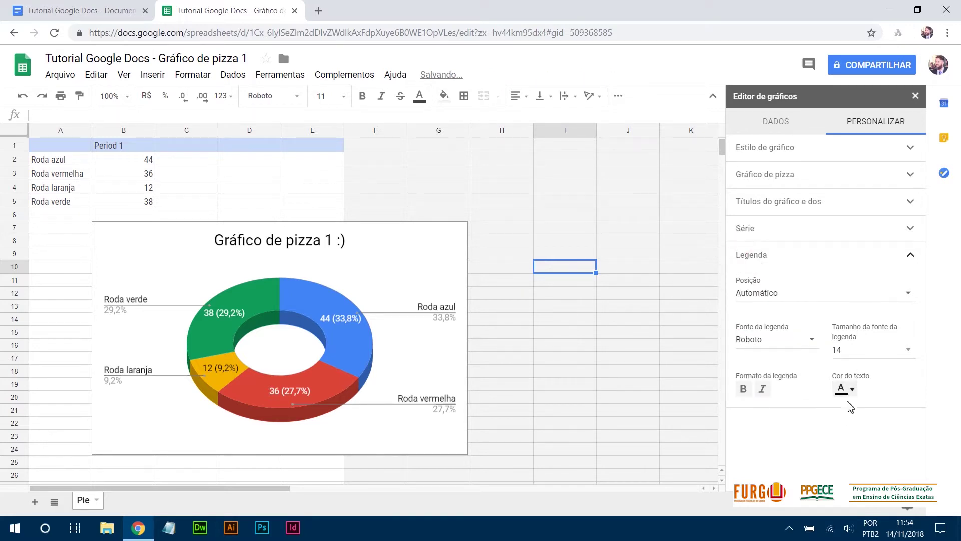
click(851, 390)
click(741, 248)
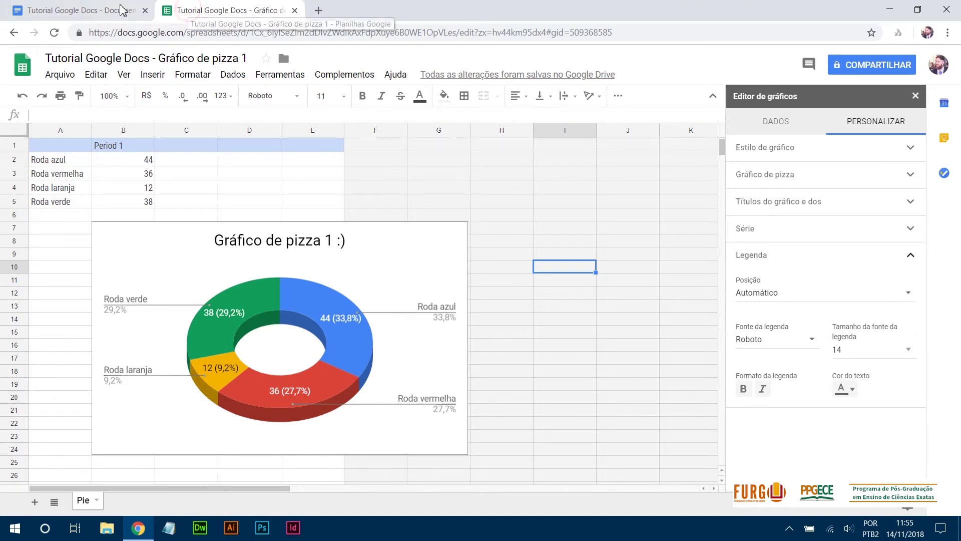
Step: Return to the Tutorial Google Docs document and update its pie chart from the linked spreadsheet
click(109, 10)
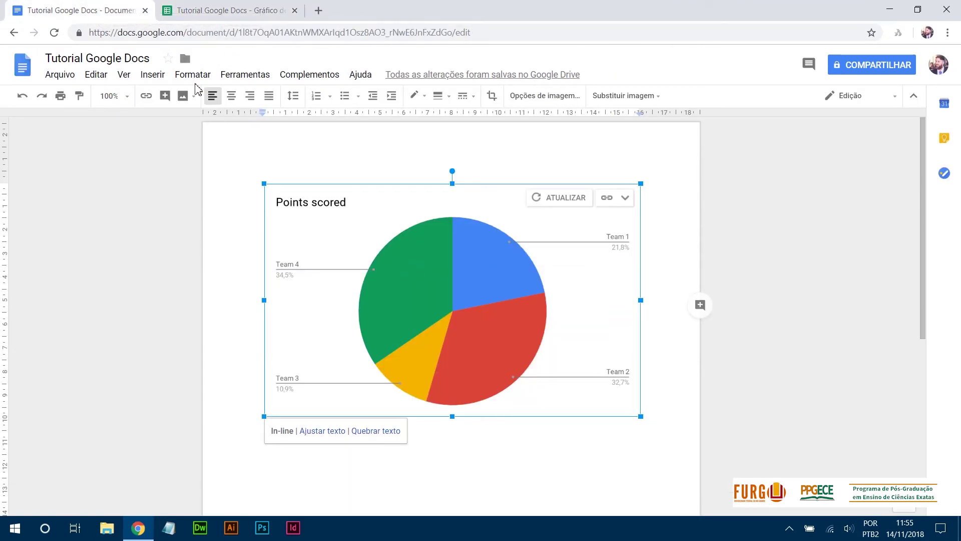
click(564, 360)
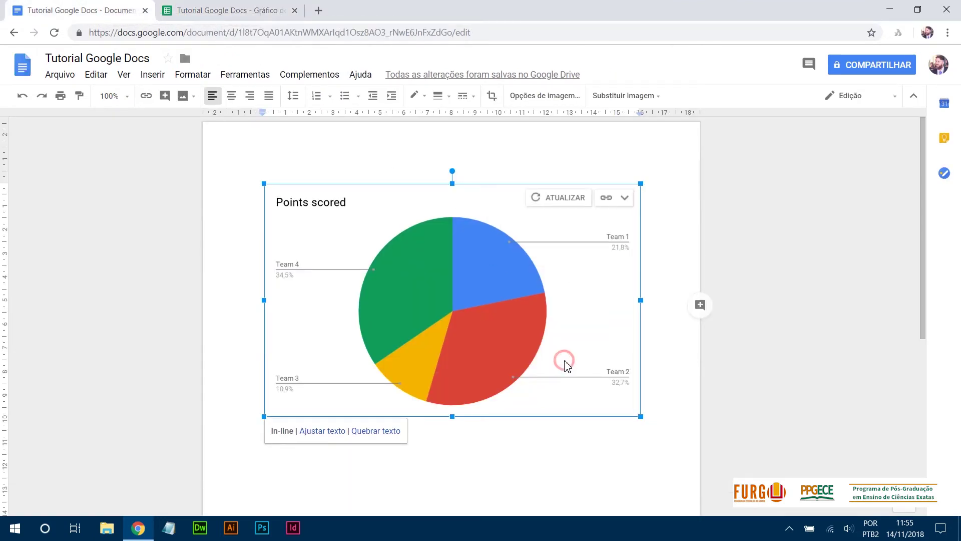
click(561, 198)
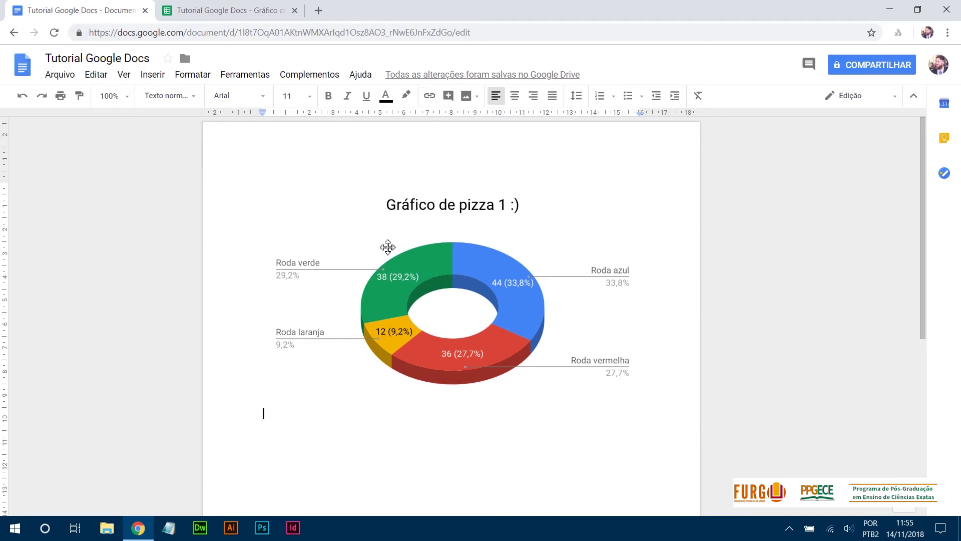
Step: Insert a line chart into the document
click(152, 74)
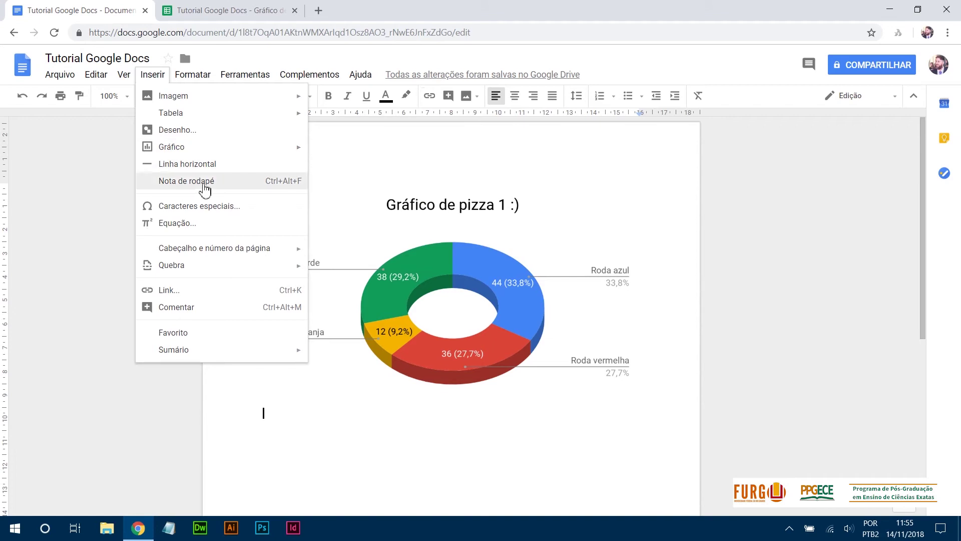
mouse_move(230, 157)
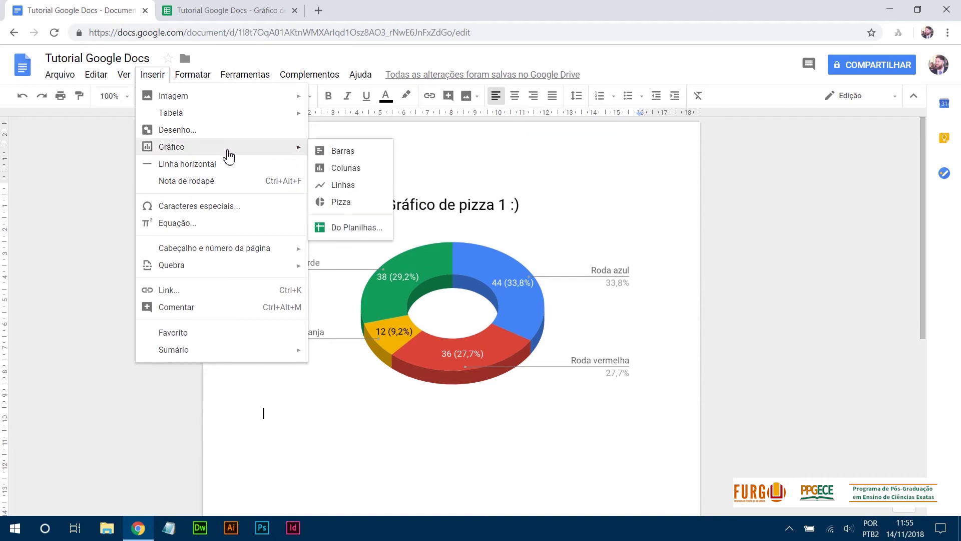
click(350, 186)
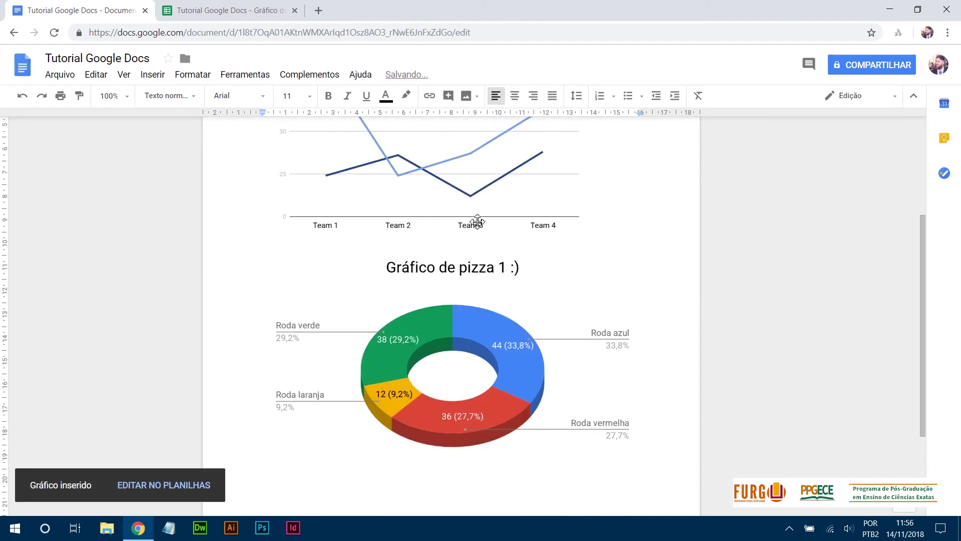
Step: Open the original spreadsheet linked to the new Points scored line chart
scroll(511, 235, up, 3)
click(448, 260)
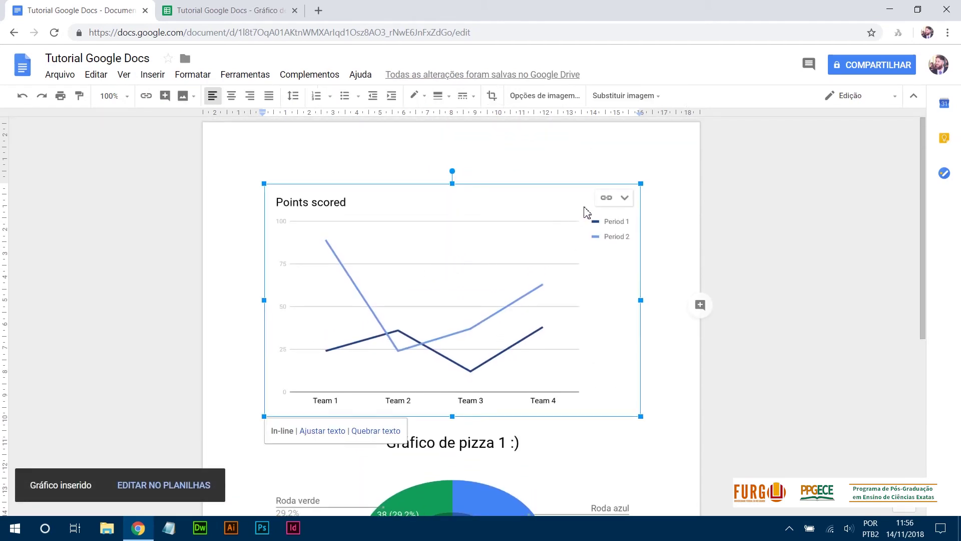
click(623, 198)
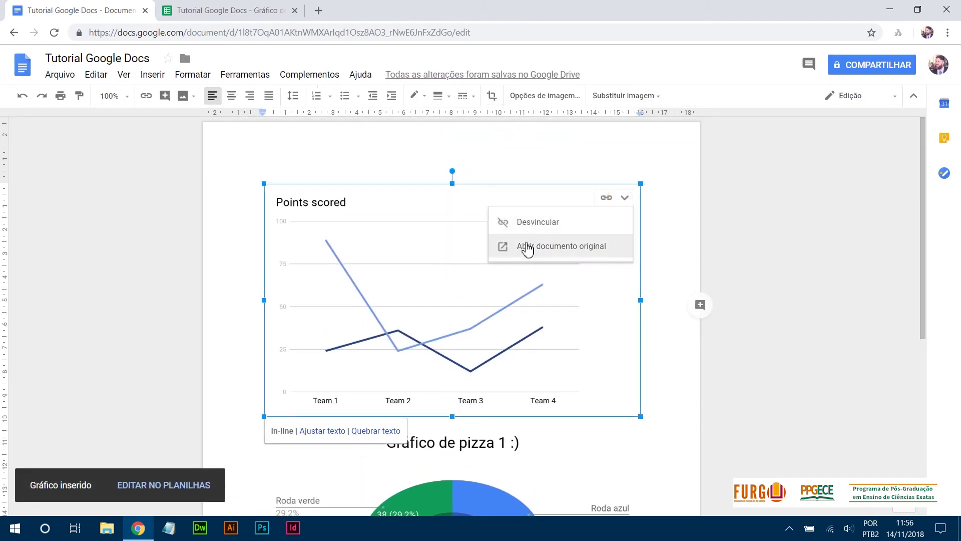
click(585, 251)
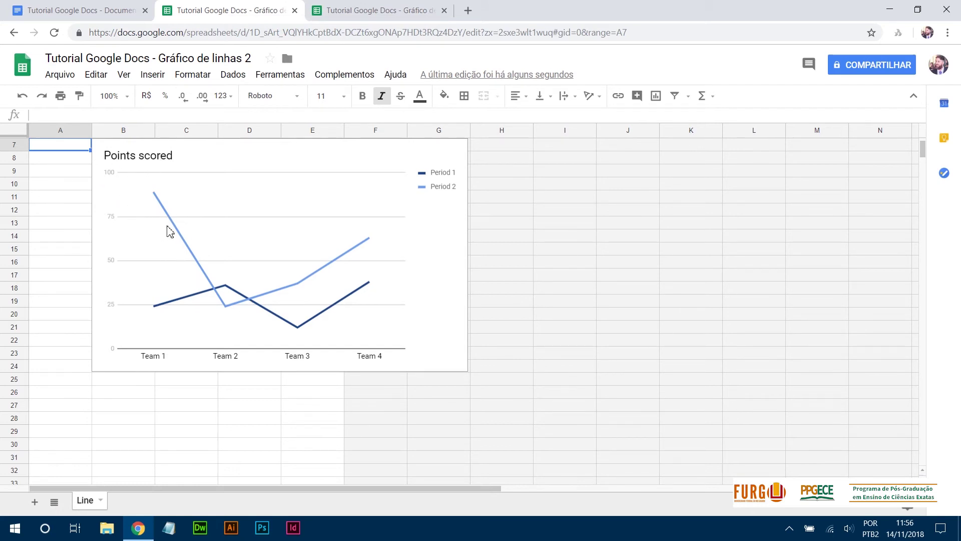
Step: Add a Team 5 row below Team 4 with 30 for Period 1 and 60 for Period 2
scroll(120, 245, up, 2)
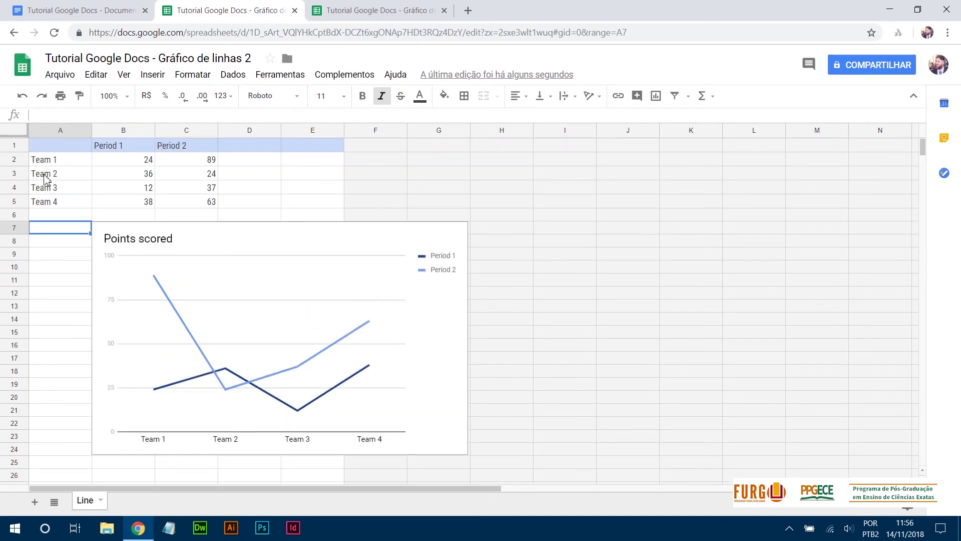
click(47, 217)
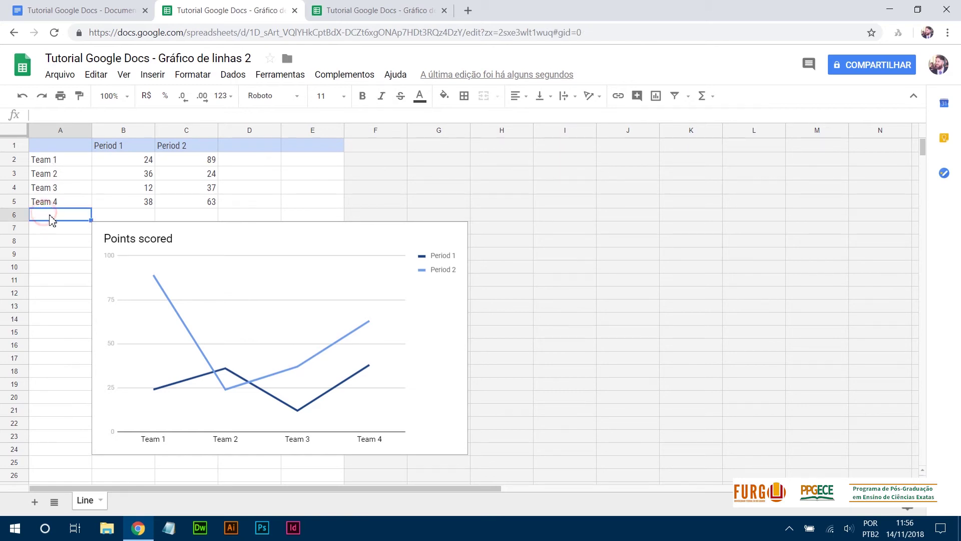
text(Team 5)
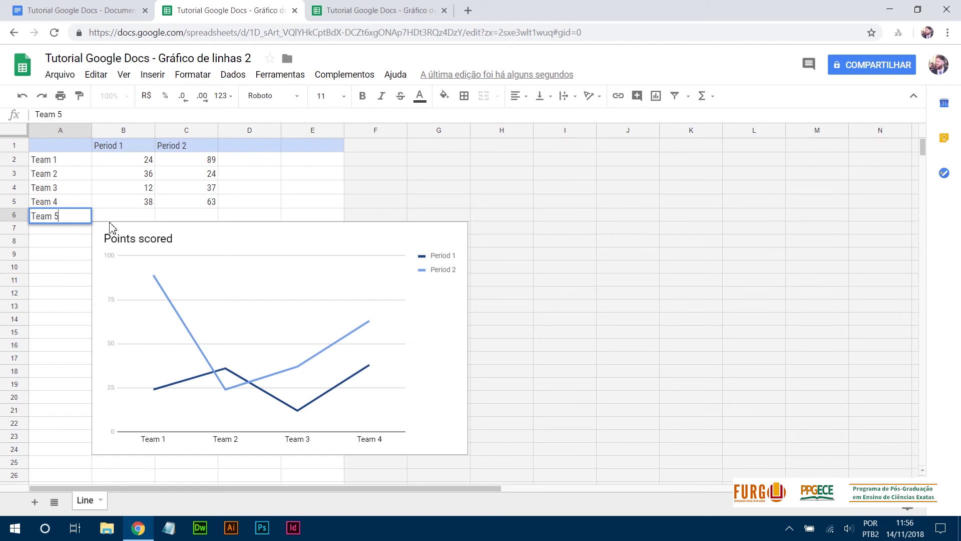
click(63, 280)
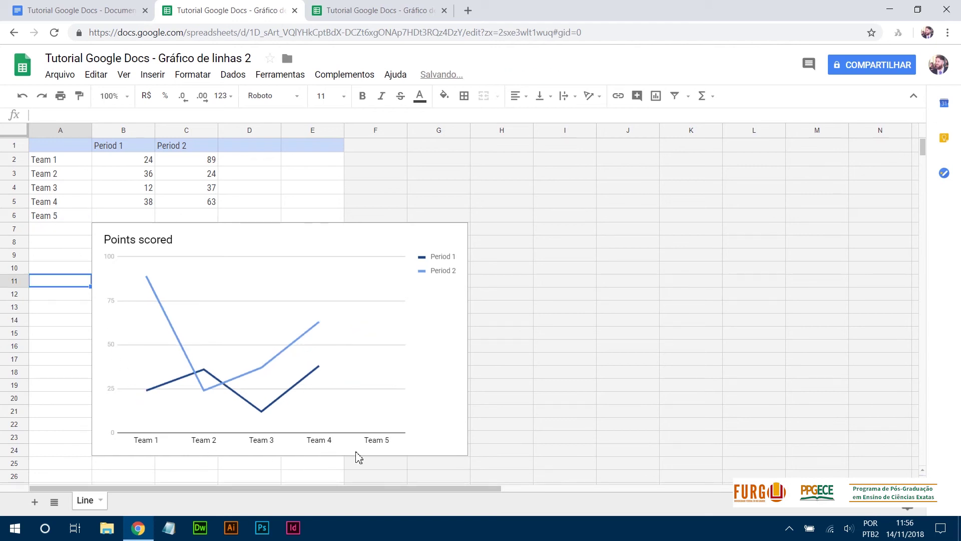
click(394, 441)
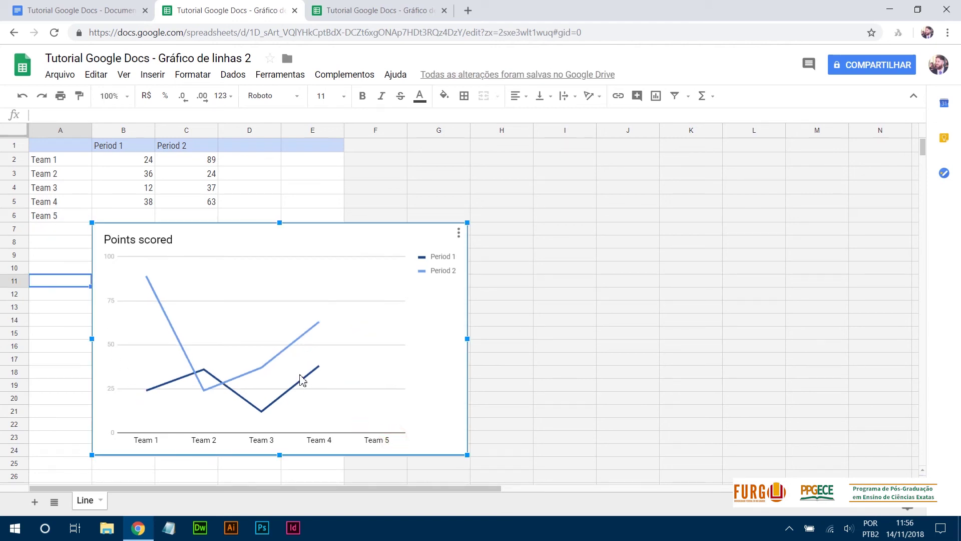
click(144, 215)
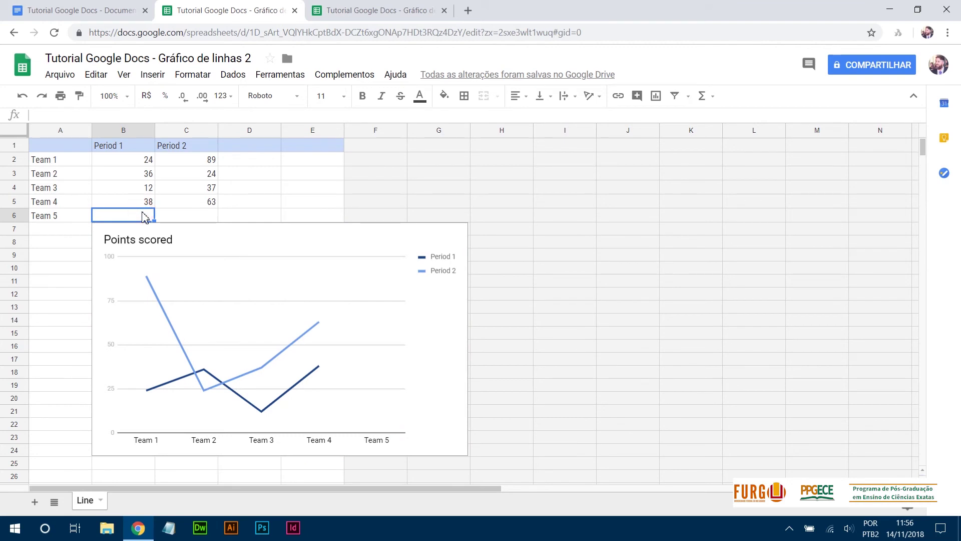
text(30)
click(200, 217)
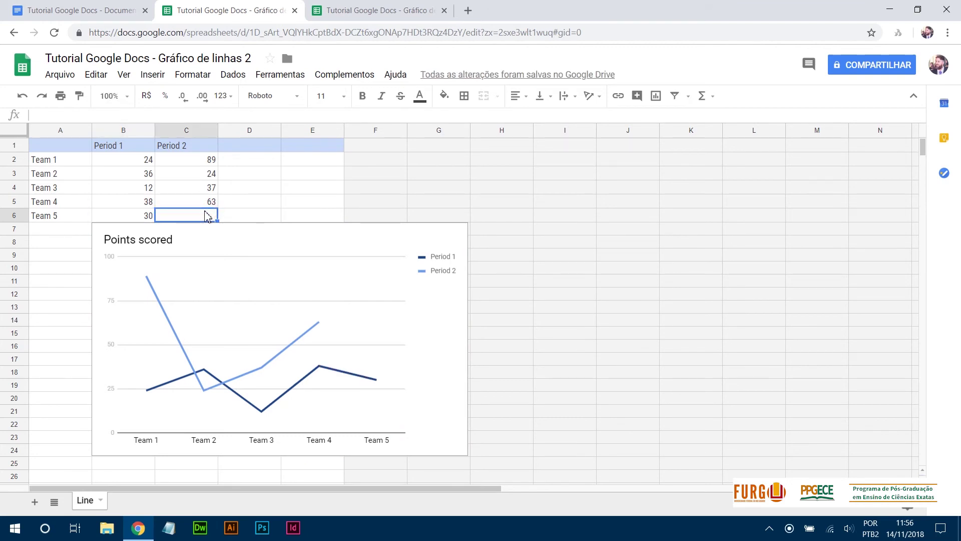
text(60)
key(Tab)
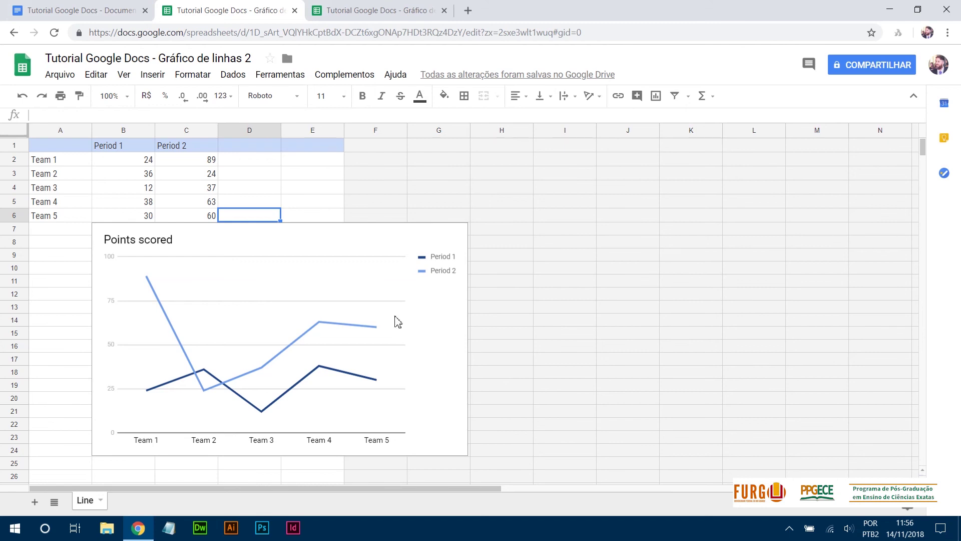
Step: Open the line chart's editor and look at its customization categories and gridline settings
click(383, 311)
click(458, 233)
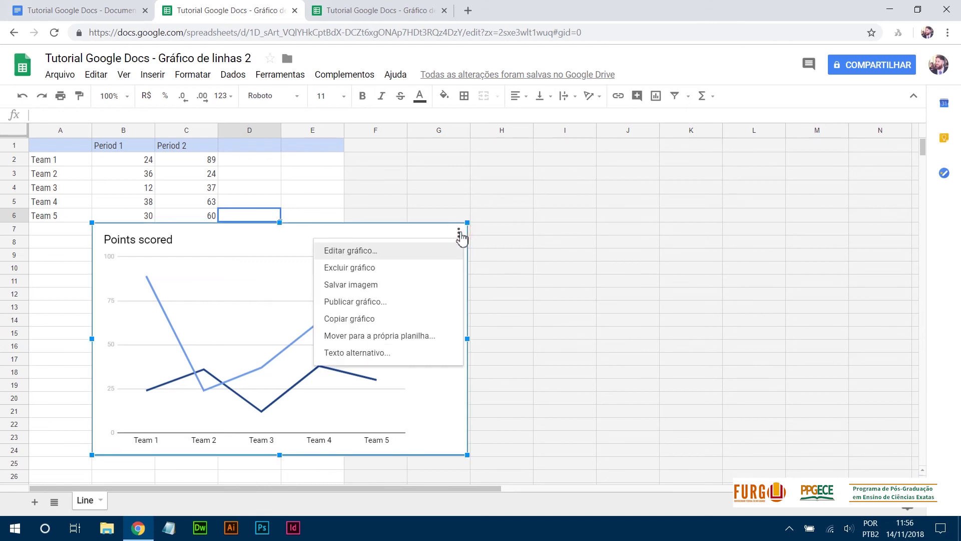
click(370, 254)
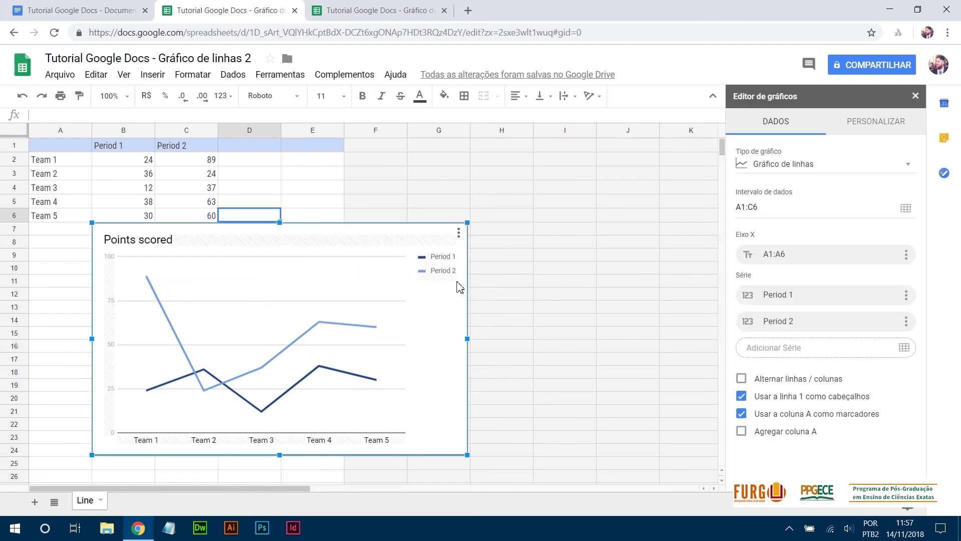
click(867, 135)
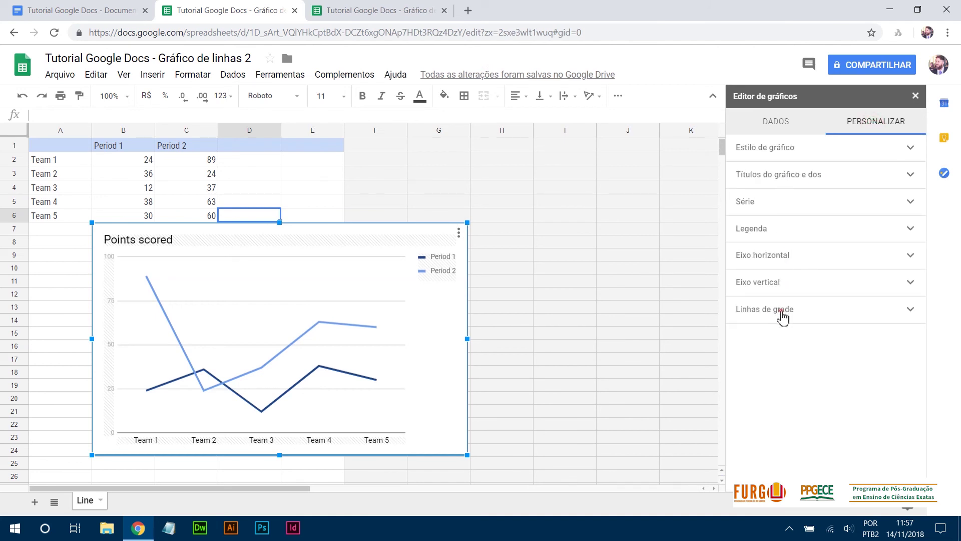
click(779, 309)
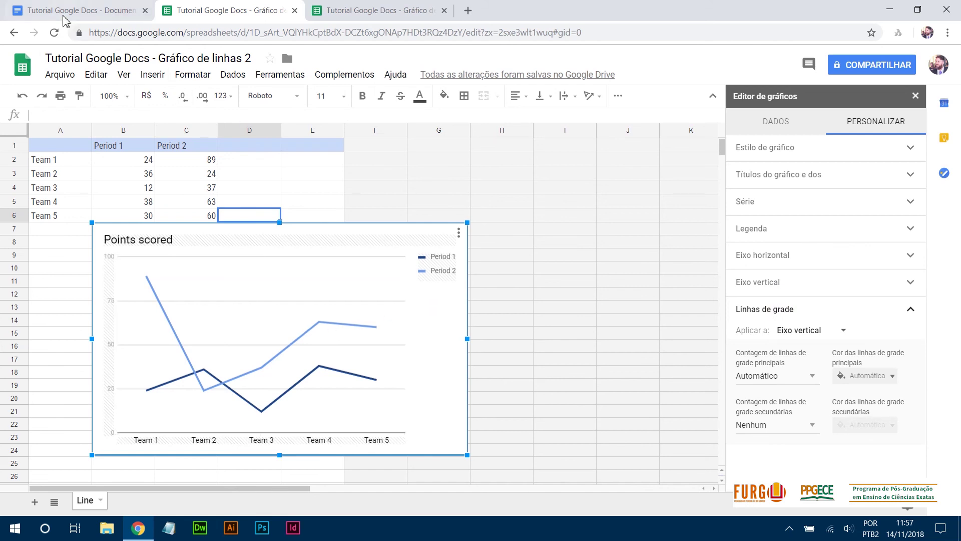
Step: Return to the Tutorial Google Docs document and update the line chart from its linked spreadsheet
click(96, 6)
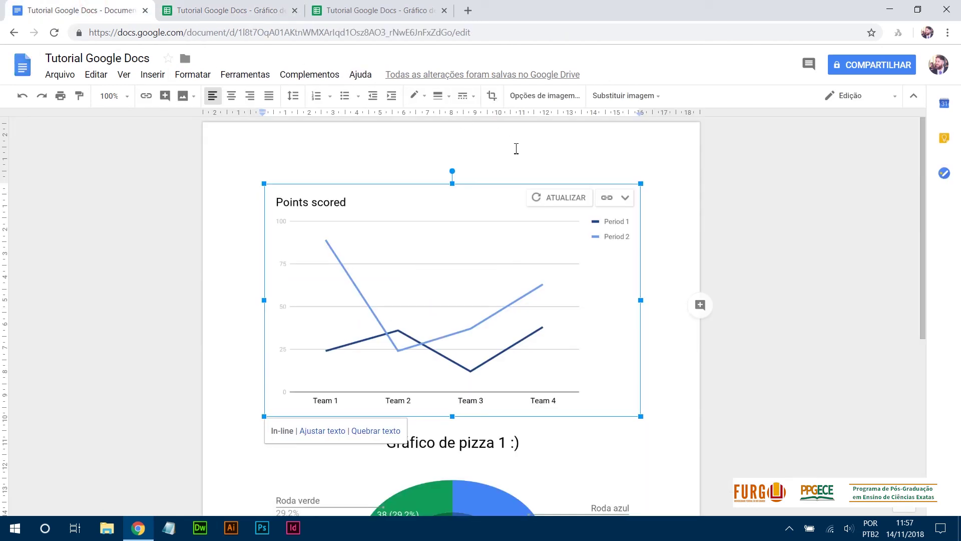
click(564, 200)
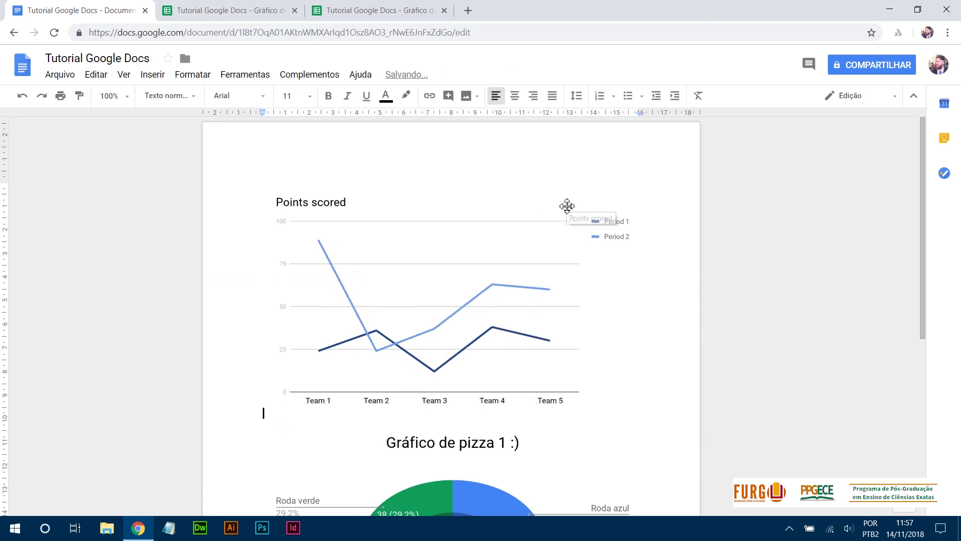
Step: Unlink the line chart from its source spreadsheet and remove it from the document
scroll(568, 206, down, 2)
click(518, 203)
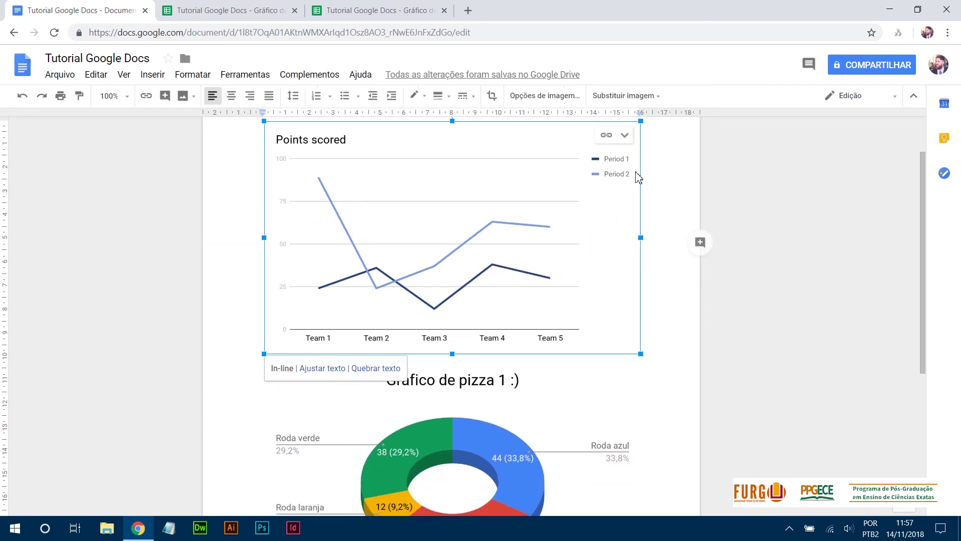
click(624, 135)
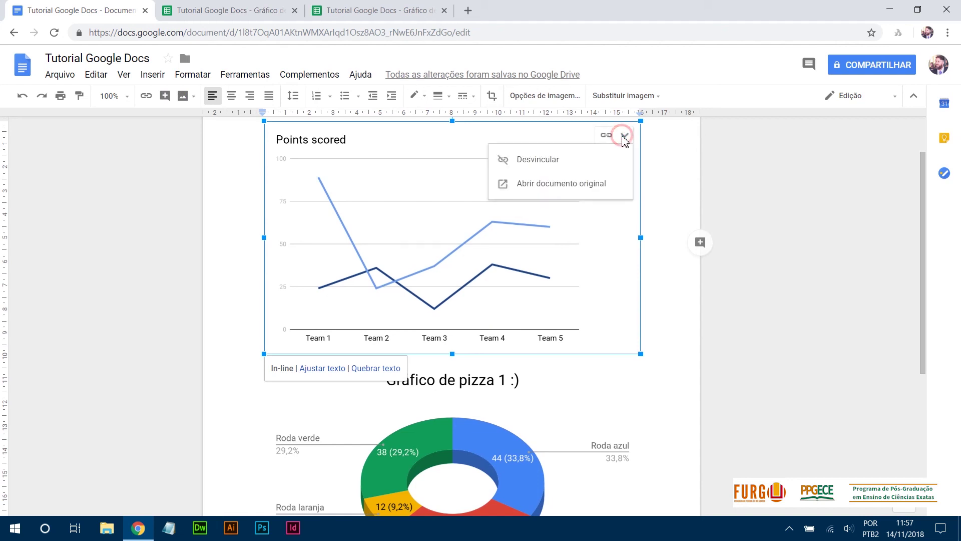
click(657, 156)
click(624, 134)
click(627, 158)
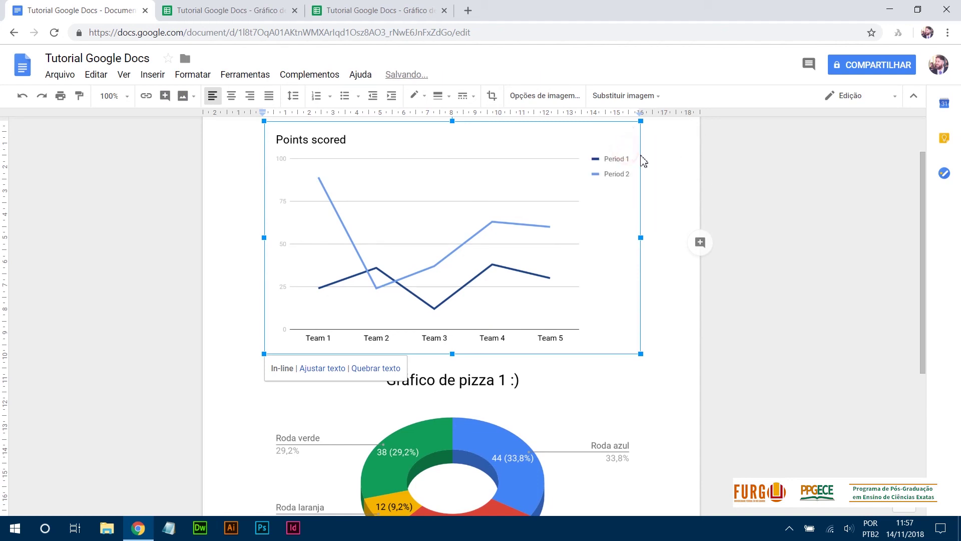
scroll(628, 158, down, 5)
scroll(604, 173, up, 1)
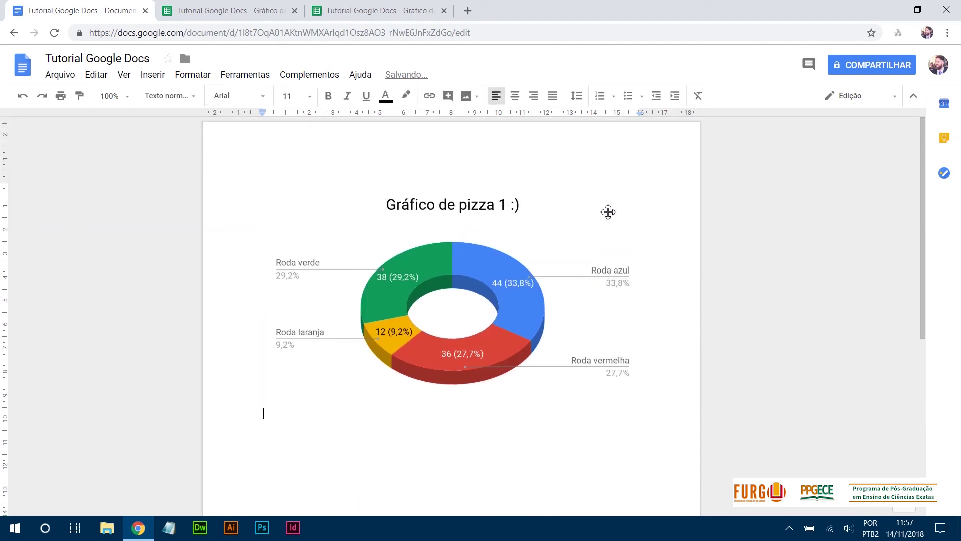